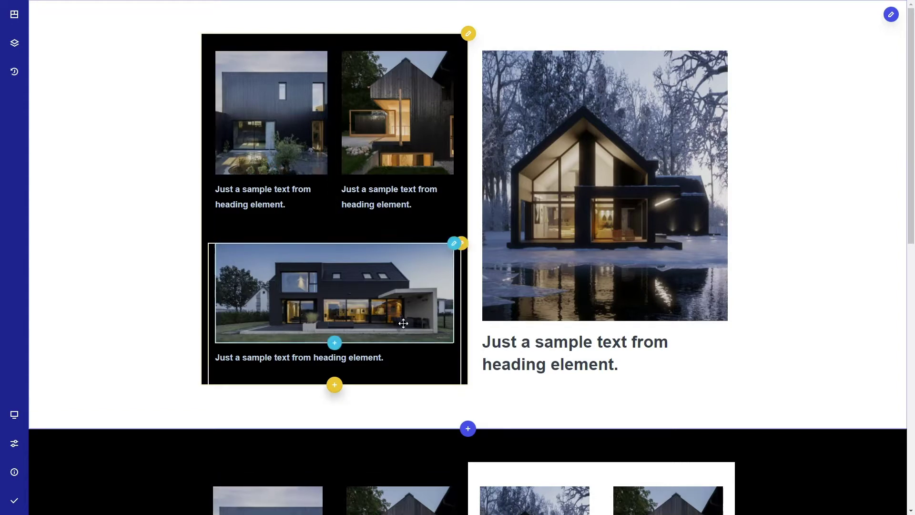
Insert a new single-column row layout between the image grid and the black card section.
left_click(469, 429)
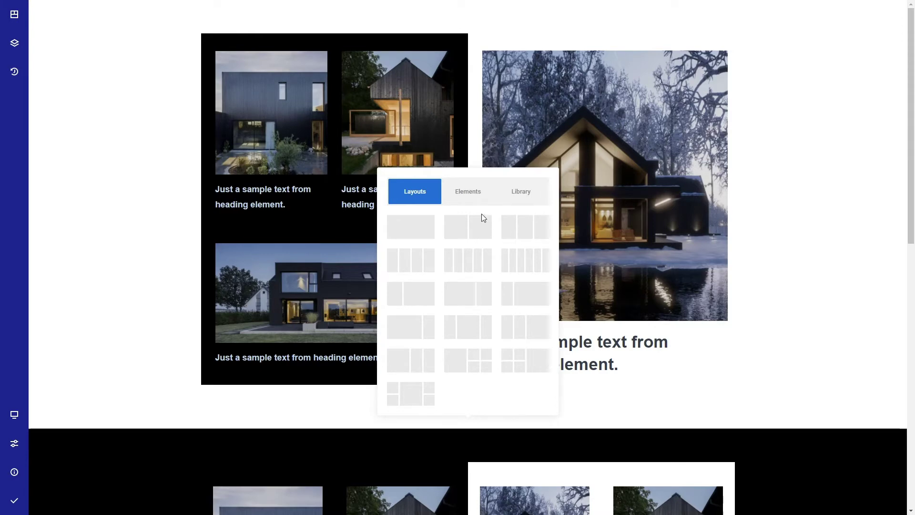
left_click(471, 227)
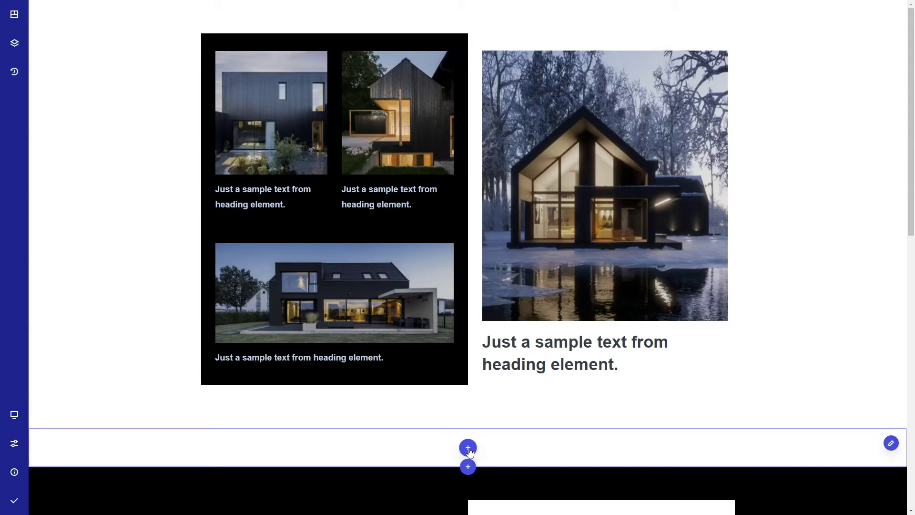
Add a column to the empty section and place a sample text element inside it.
left_click(469, 452)
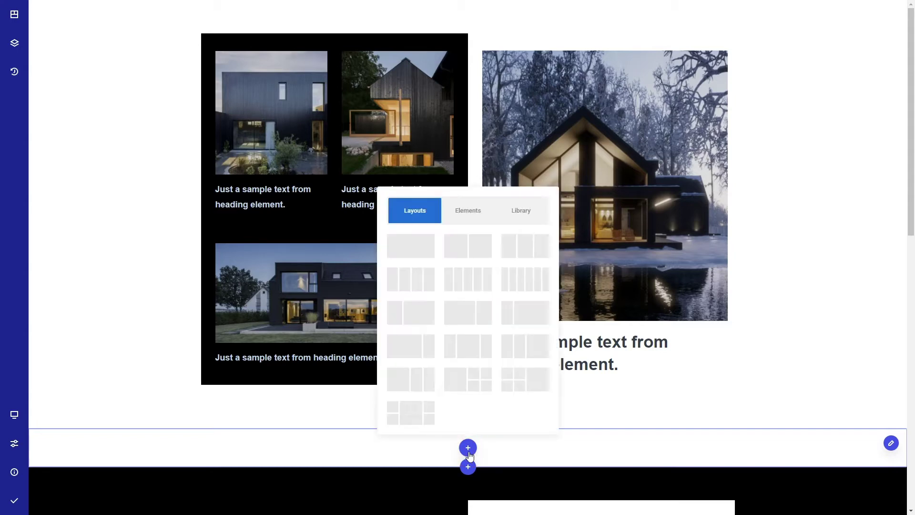
left_click(476, 220)
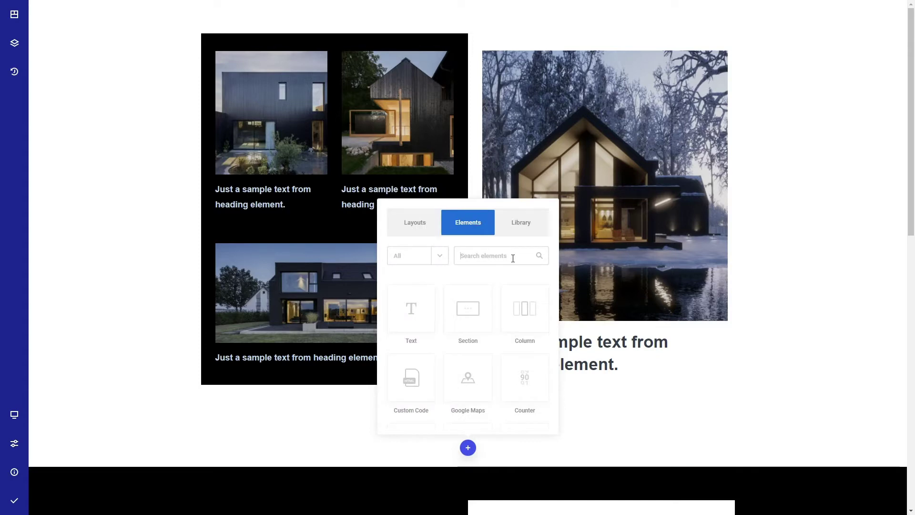
left_click(531, 318)
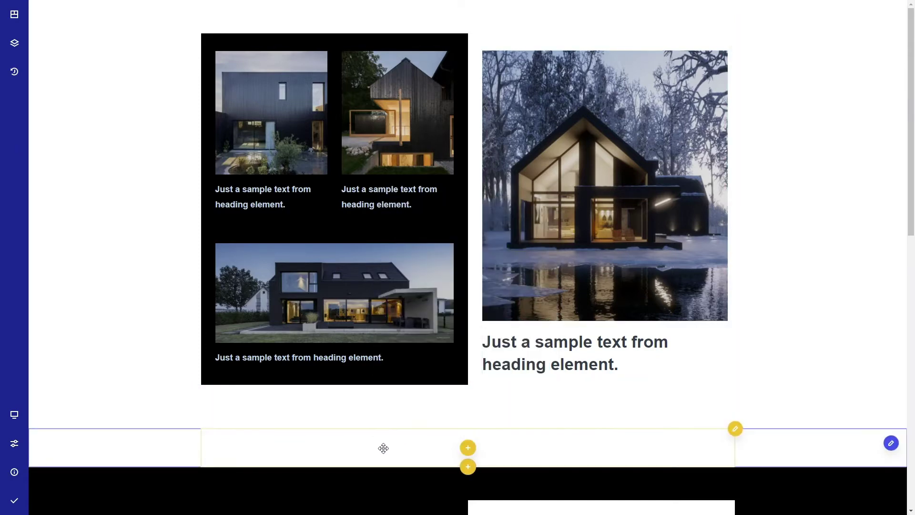
left_click(467, 448)
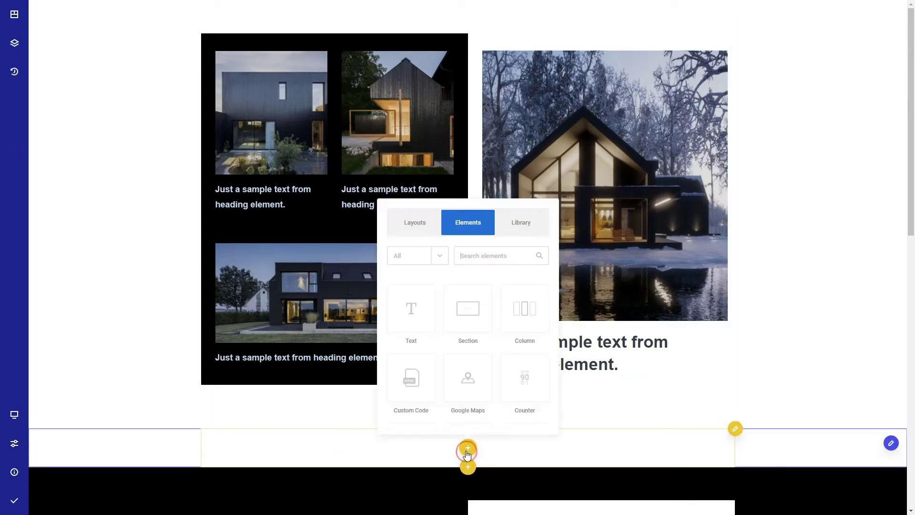
left_click(412, 316)
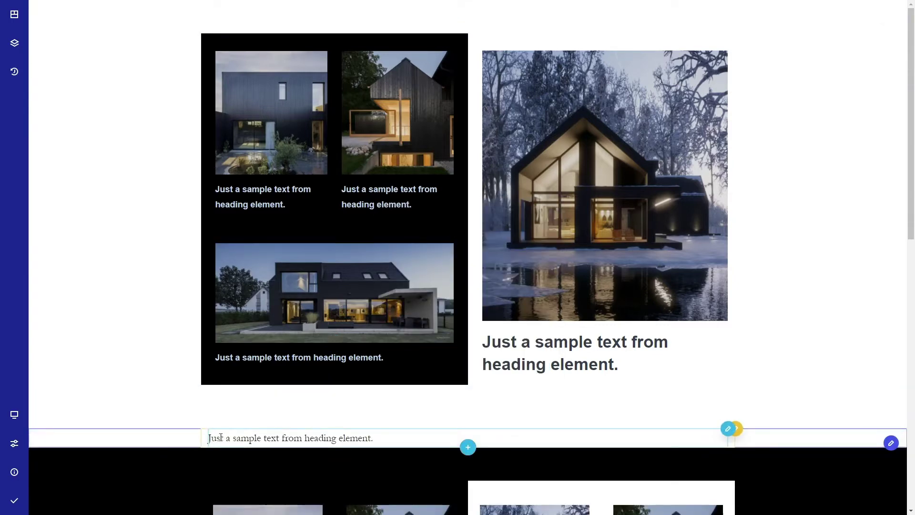
left_click(184, 443)
Search the elements for 'sec' and insert an empty section below the text.
mouse_move(203, 457)
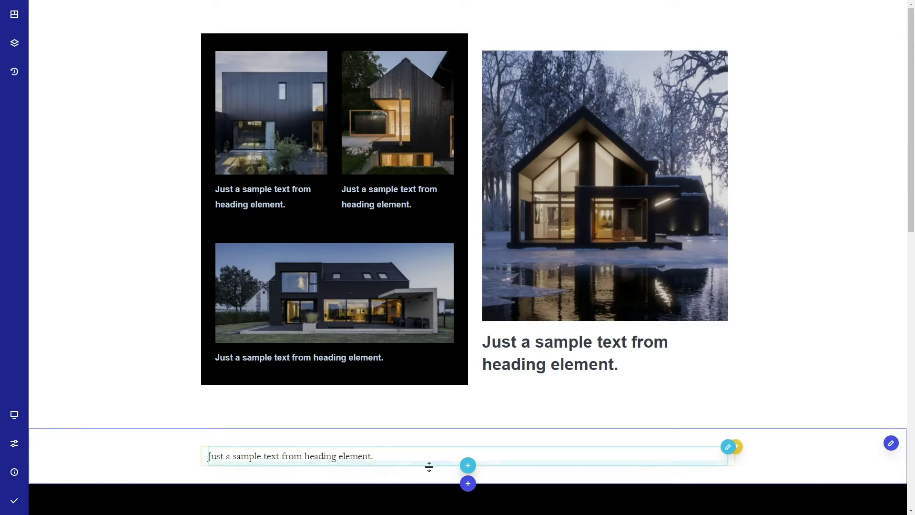
left_click(468, 465)
left_click(479, 229)
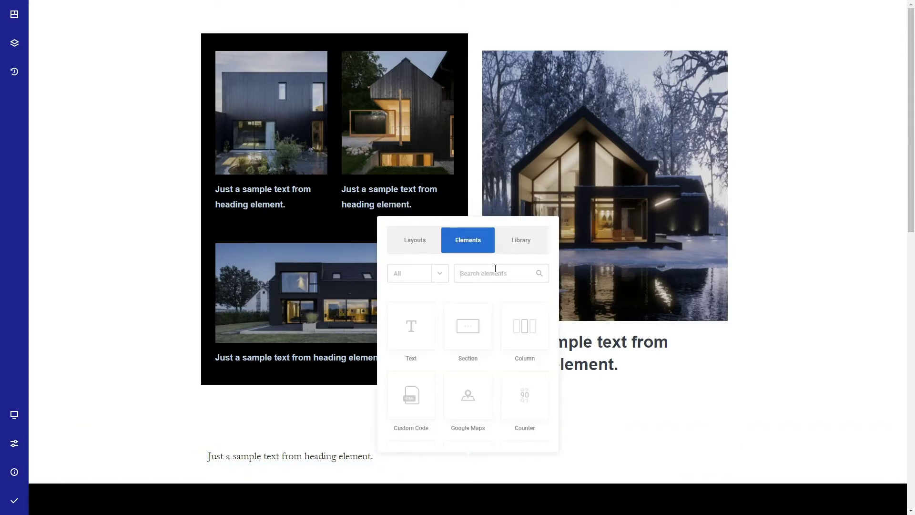
left_click(498, 272)
type("sec")
left_click(409, 331)
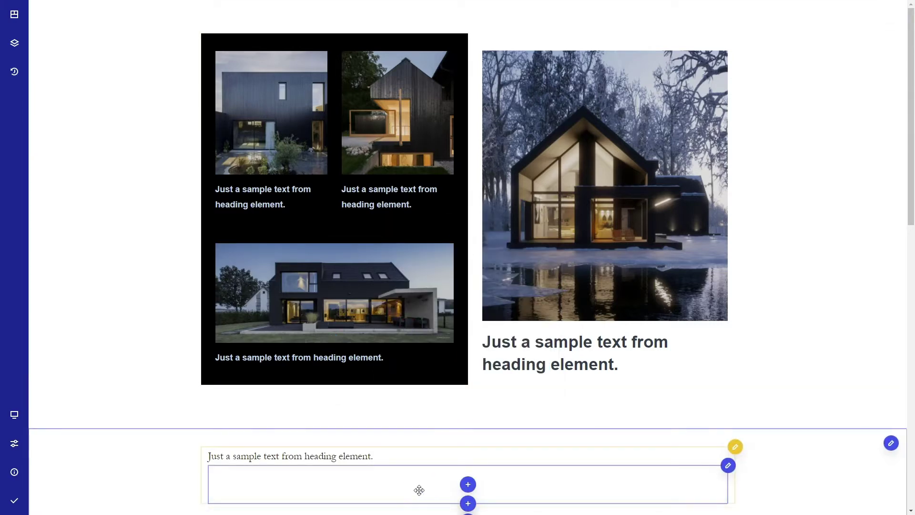
Delete the sample text, add an empty column to the bottom section and open its settings.
left_click(735, 447)
left_click(718, 448)
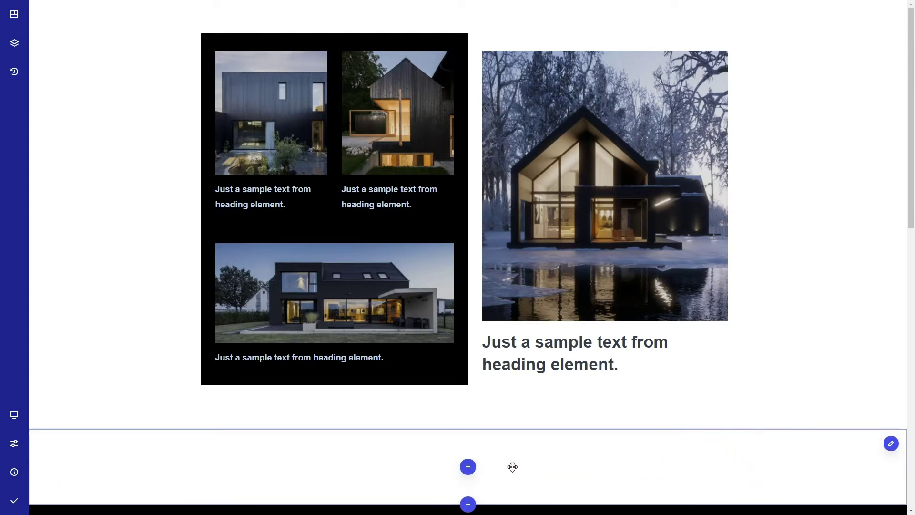
left_click(470, 468)
left_click(474, 233)
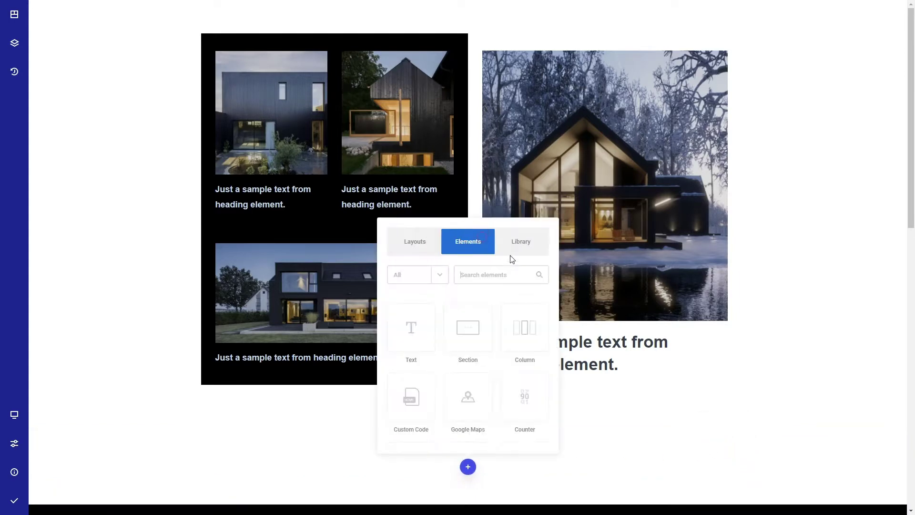
left_click(524, 334)
left_click(370, 463)
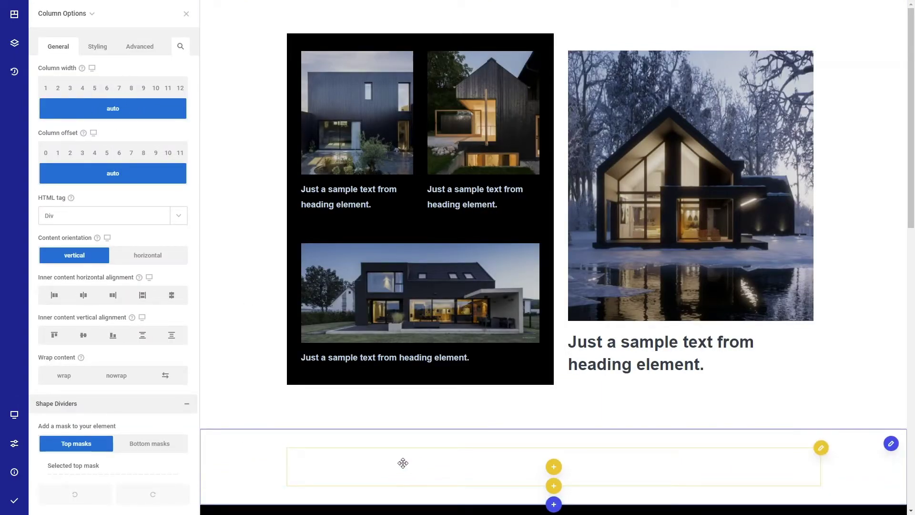
Replace the empty four-column section with a new section of three equal columns.
left_click_drag(402, 463, 731, 467)
mouse_move(664, 465)
left_mouse_down()
mouse_move(355, 470)
mouse_move(658, 466)
left_mouse_up()
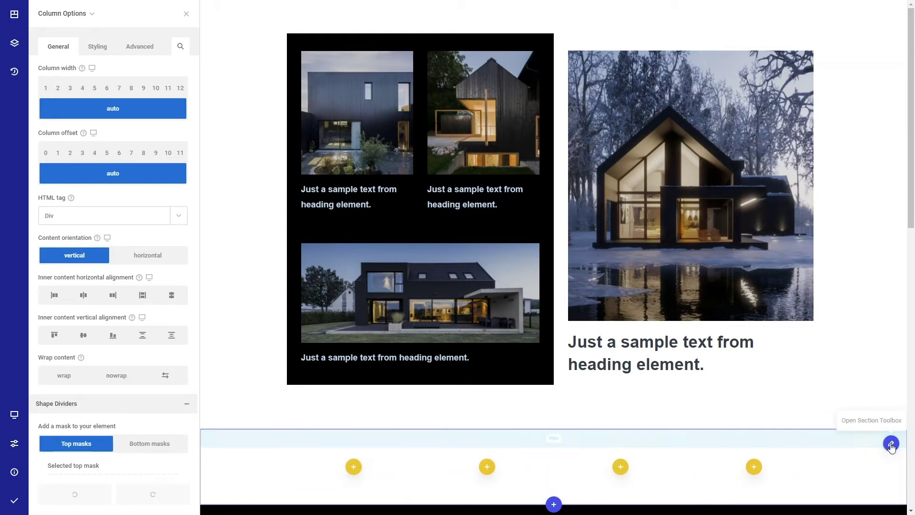
left_click(873, 444)
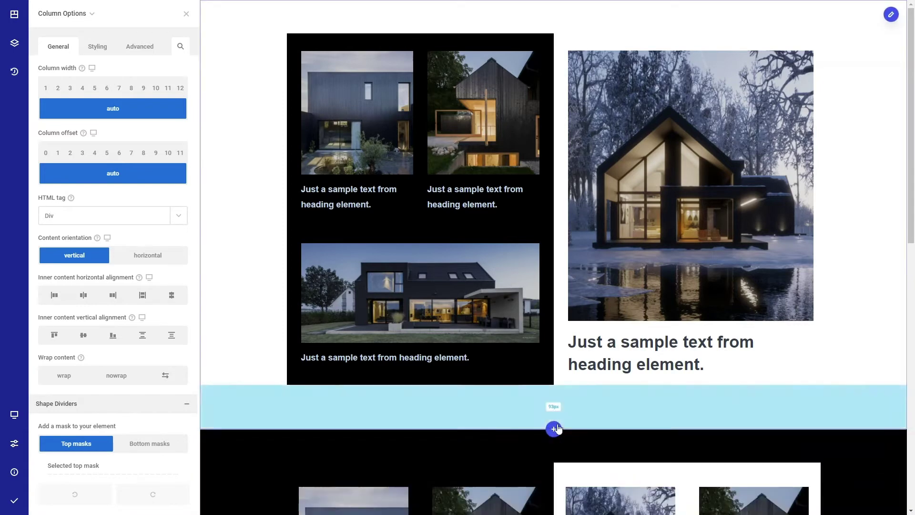
left_click(553, 429)
left_click(608, 231)
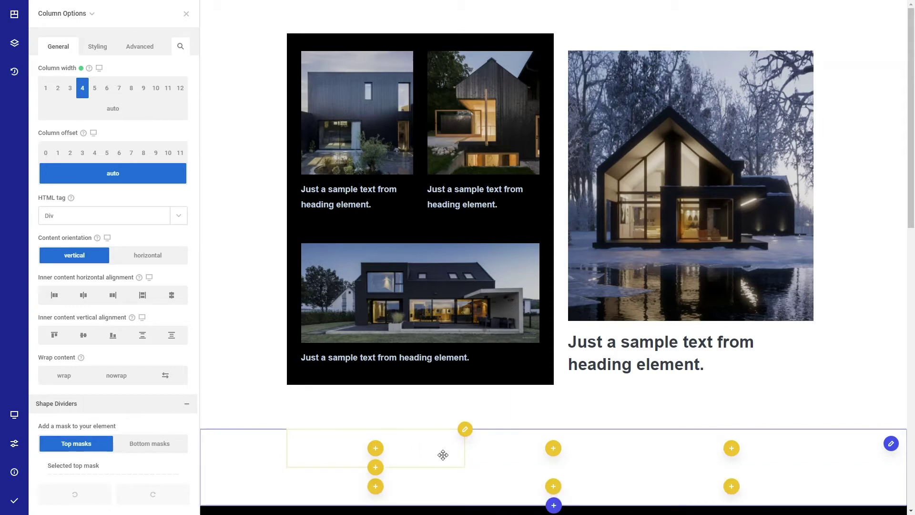
Drag an empty column into the first column so it sits nested there.
scroll(443, 465, "down", 1)
scroll(444, 465, "down", 3)
scroll(440, 448, "up", 4)
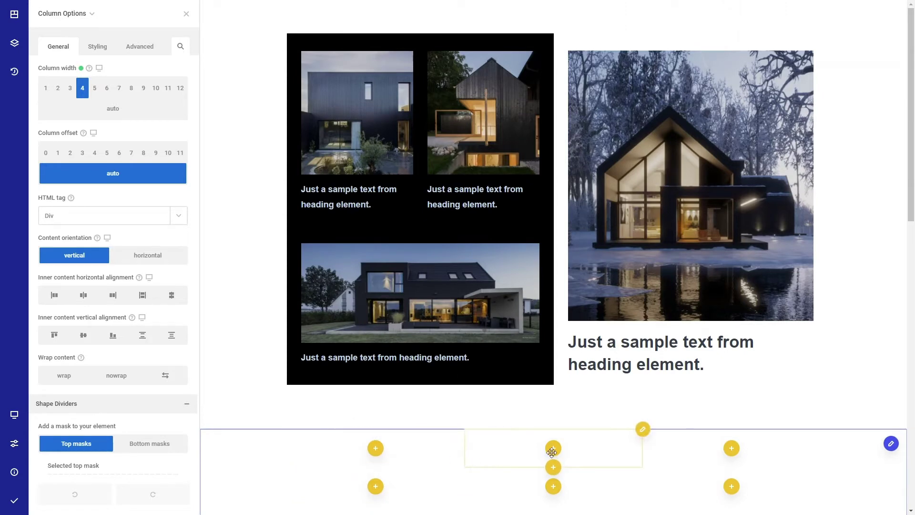
left_click_drag(696, 477, 429, 463)
left_click_drag(531, 444, 409, 446)
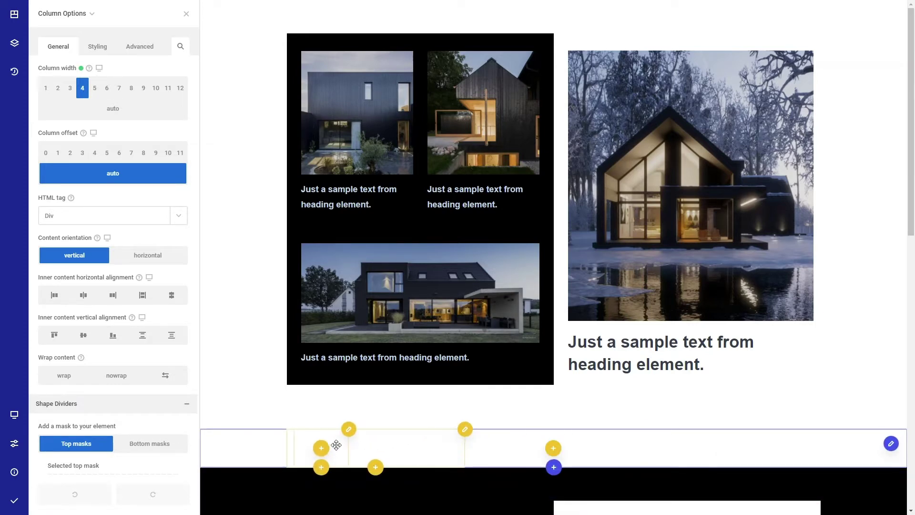
left_click_drag(338, 444, 369, 449)
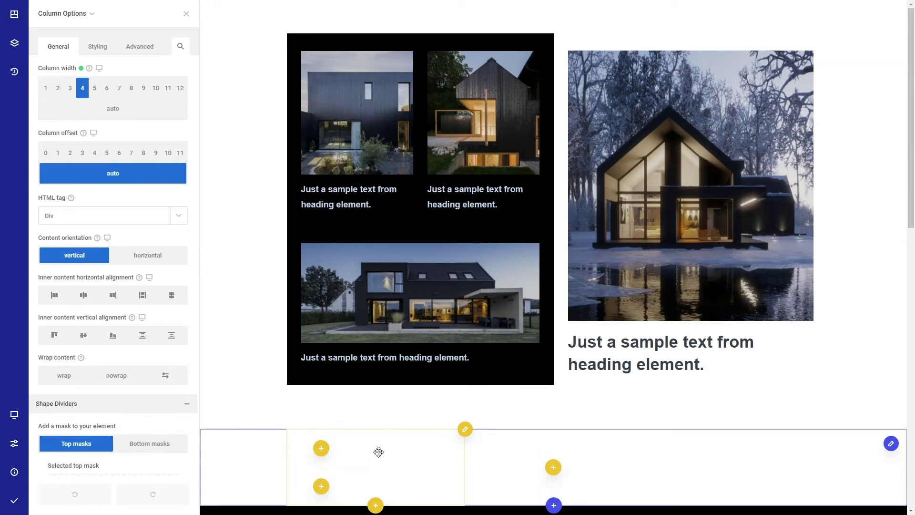
scroll(370, 454, "down", 1)
scroll(402, 442, "up", 1)
Set the first column's content orientation to horizontal.
left_click(437, 456)
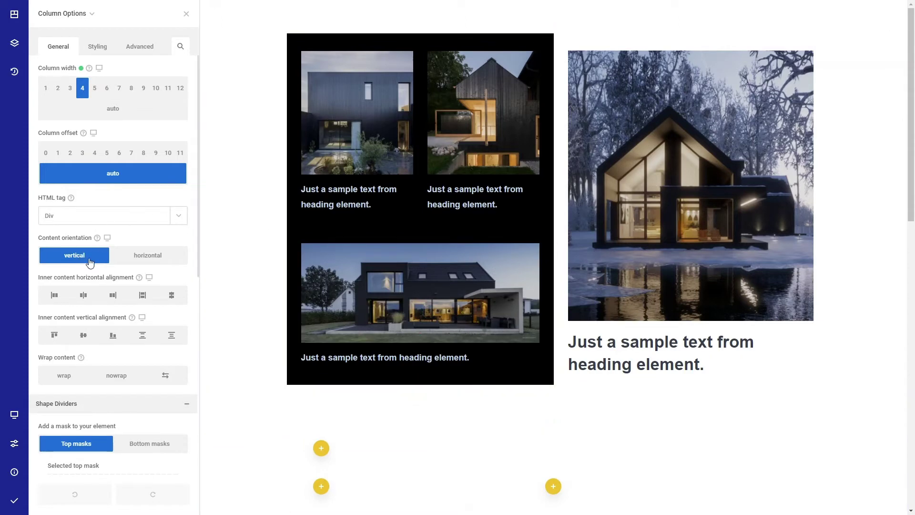
left_click(147, 259)
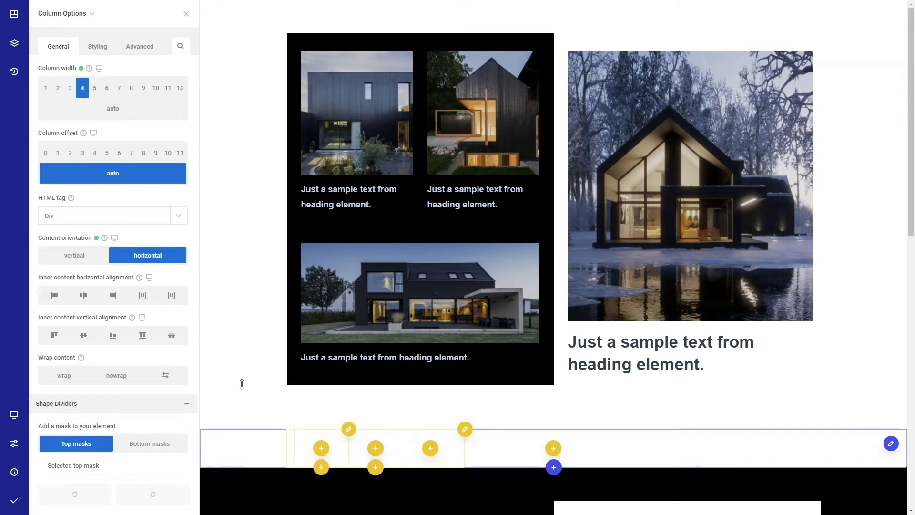
left_click(107, 260)
left_click(139, 256)
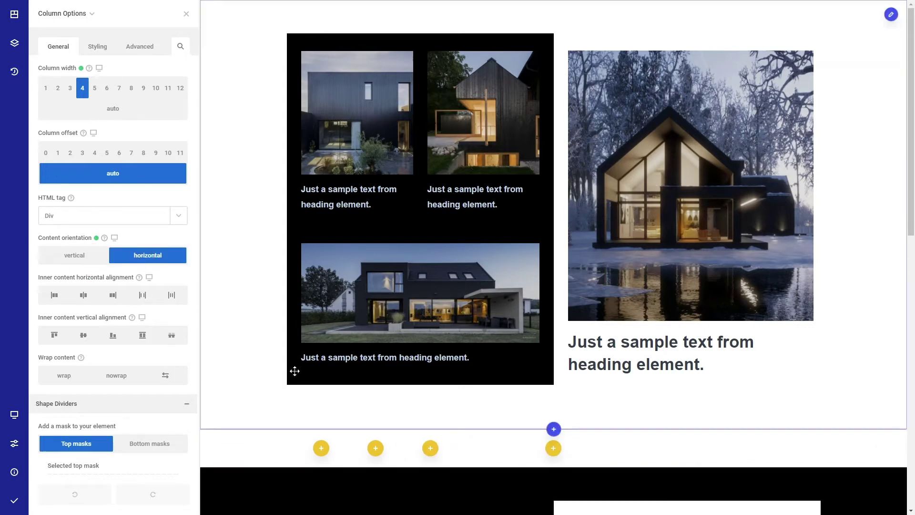
Move the bottom-row column to the row's left edge and open its Edit options.
left_click(417, 447)
left_click_drag(417, 447, 289, 448)
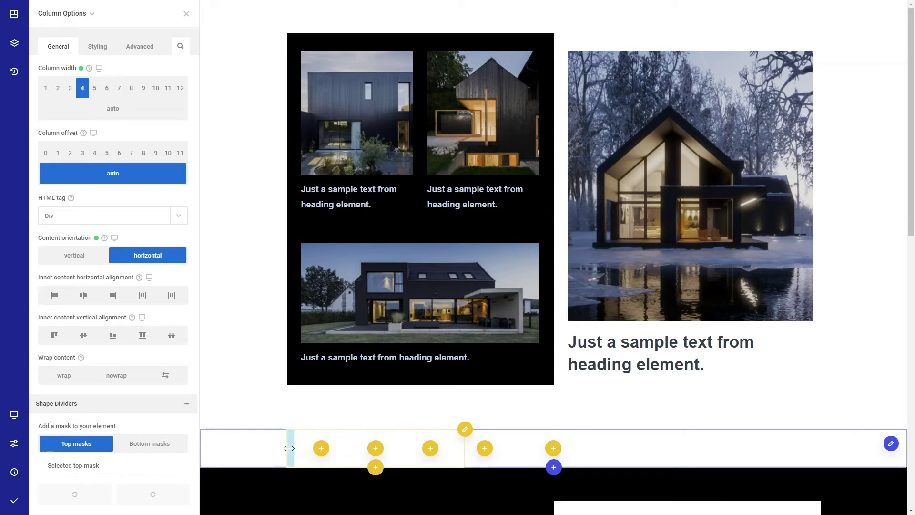
left_click_drag(289, 448, 311, 445)
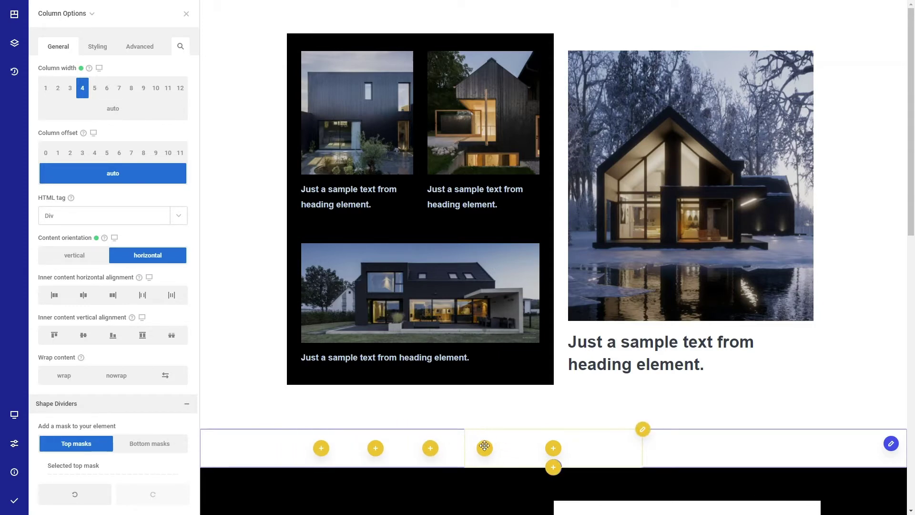
right_click(291, 446)
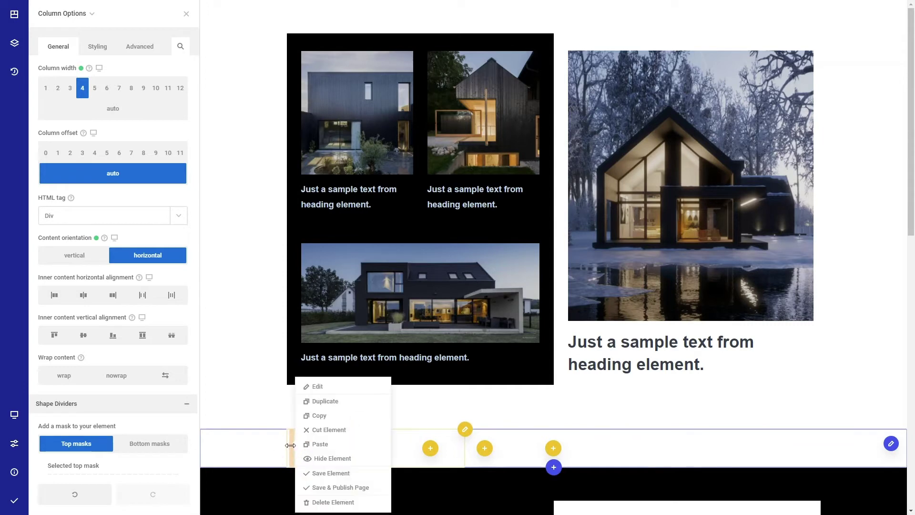
right_click(291, 446)
left_click(262, 289)
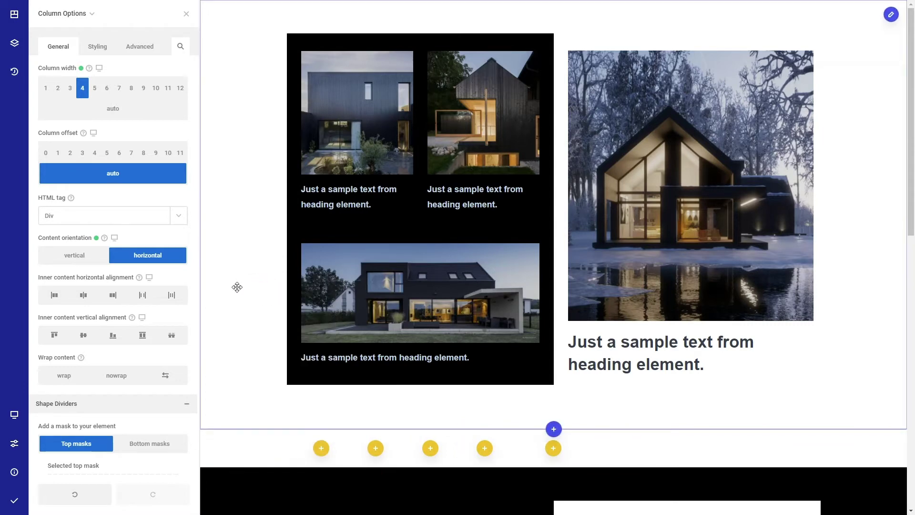
Give the container 32px top padding and 30px bottom padding under Styling > Size & Spacing.
left_click(99, 48)
left_click(129, 85)
left_click(102, 213)
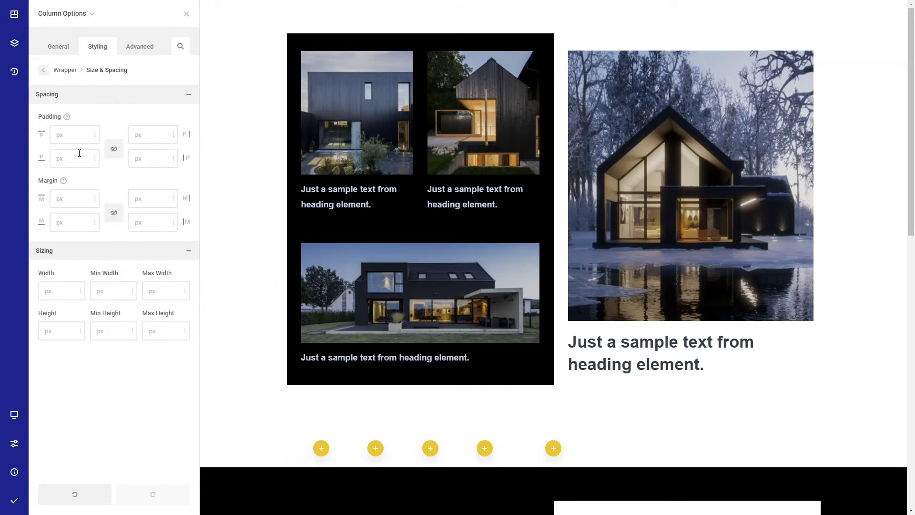
left_click(74, 136)
type("32")
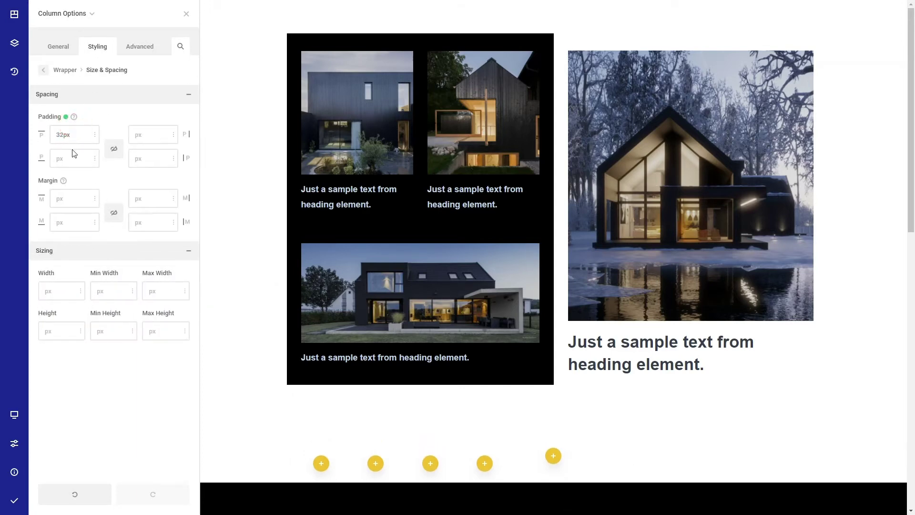
left_click(72, 153)
type("13")
key("BackSpace")
key("BackSpace")
type("30")
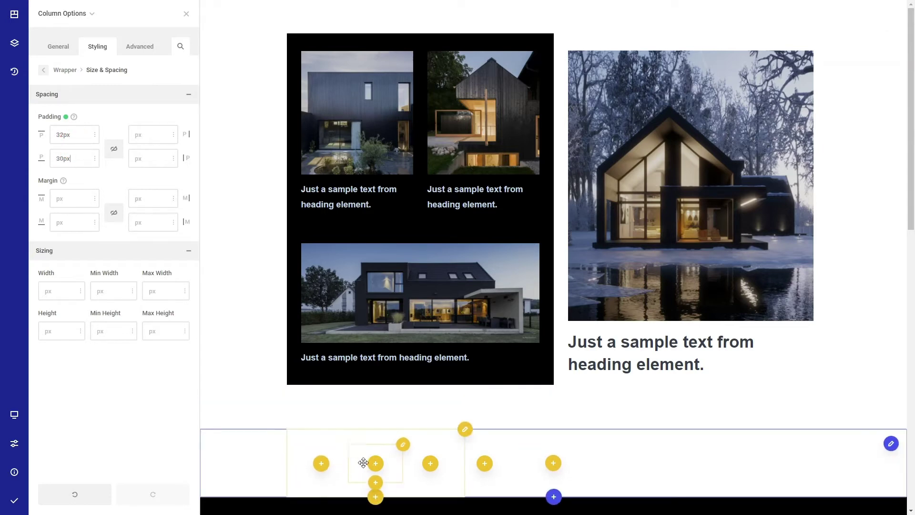
Set the container's background colour to grey.
left_click(44, 71)
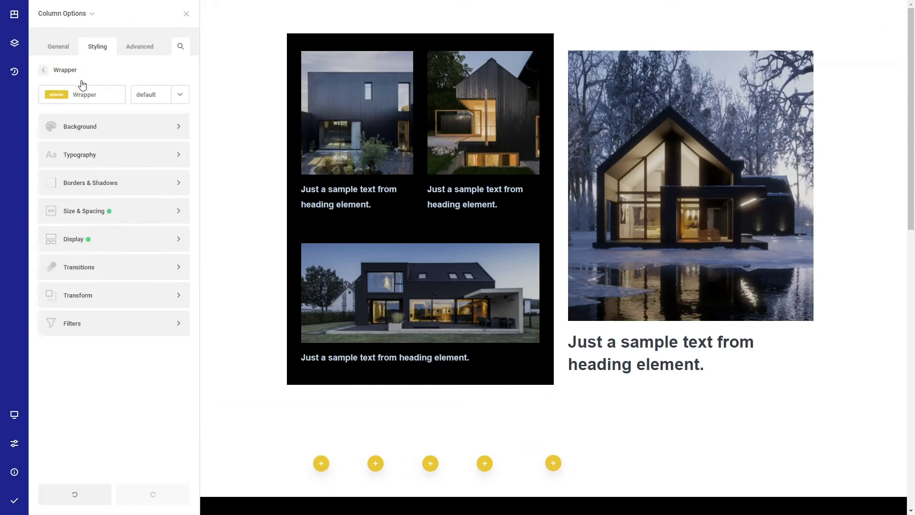
left_click(97, 142)
left_click(131, 140)
left_click_drag(212, 64, 180, 78)
left_click(44, 70)
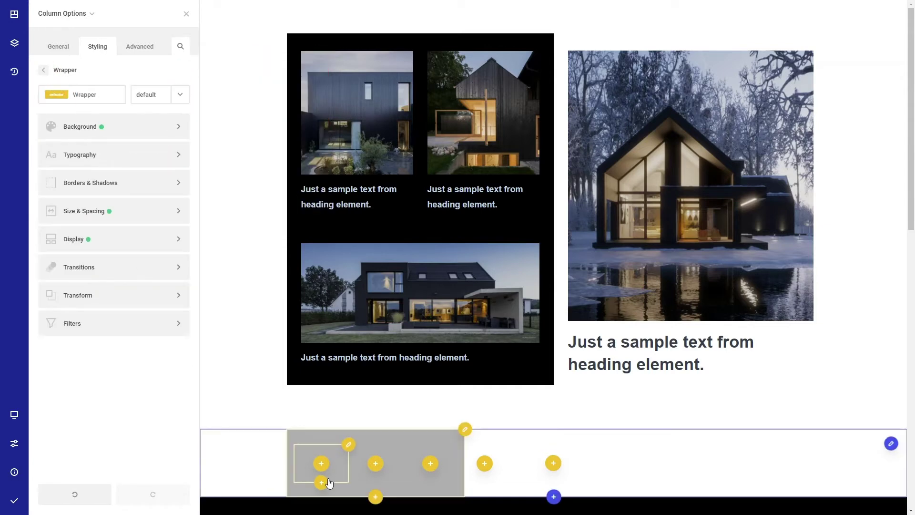
Give the first inner column a red background colour.
right_click(335, 460)
left_click(316, 336)
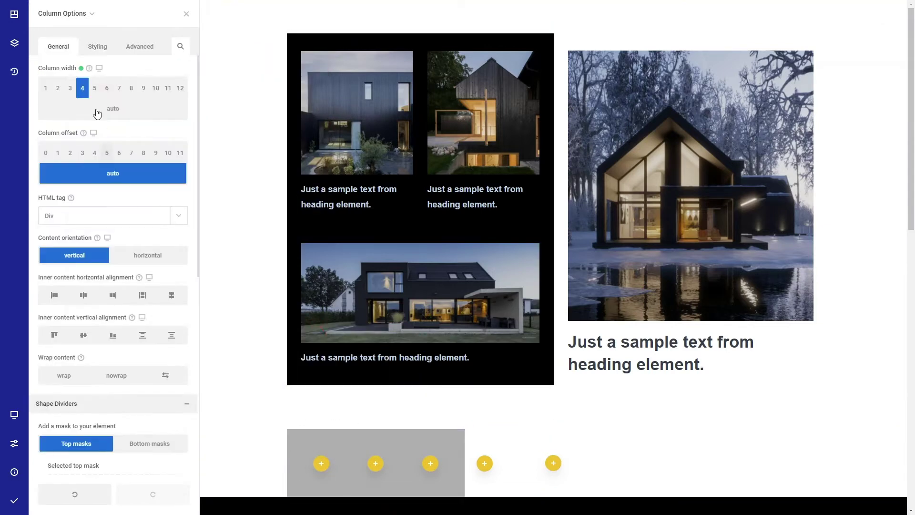
left_click(97, 48)
left_click(122, 87)
left_click(123, 126)
left_click(140, 137)
mouse_move(236, 109)
left_mouse_down()
mouse_move(241, 64)
mouse_move(246, 83)
left_mouse_up()
left_click(43, 72)
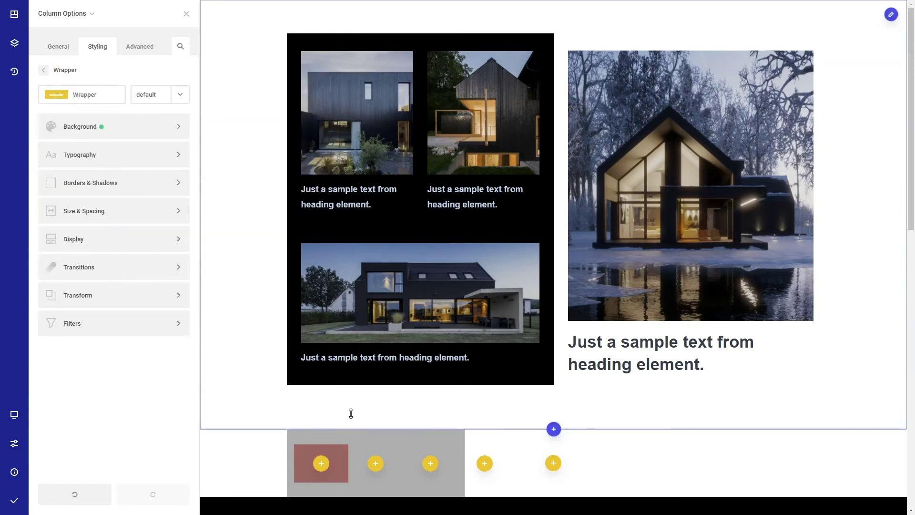
Give the second inner column a soft purple background colour.
left_click(361, 452)
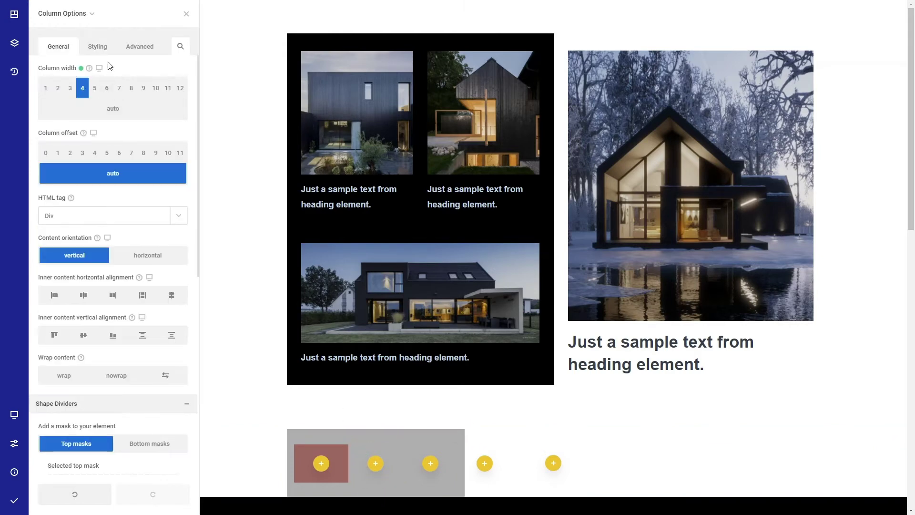
left_click(98, 47)
left_click(131, 88)
left_click(128, 130)
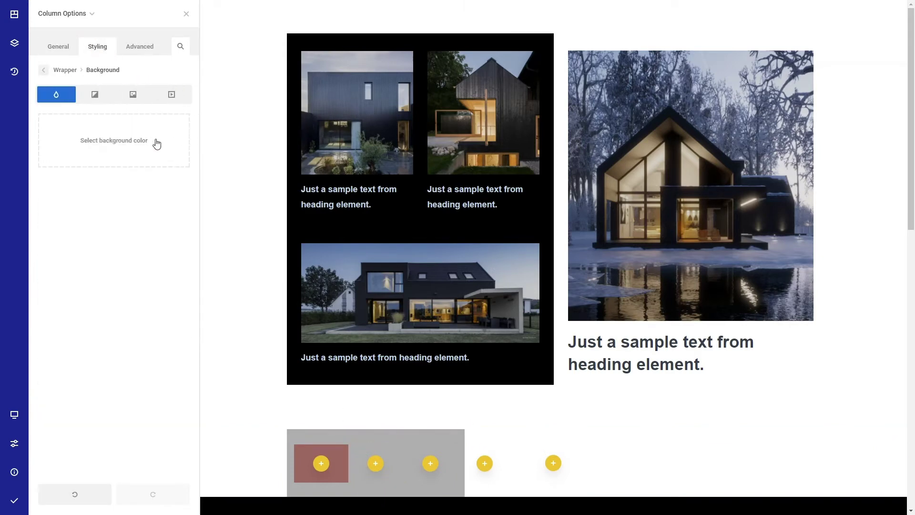
left_click(157, 143)
left_click(253, 86)
left_click_drag(253, 85, 279, 78)
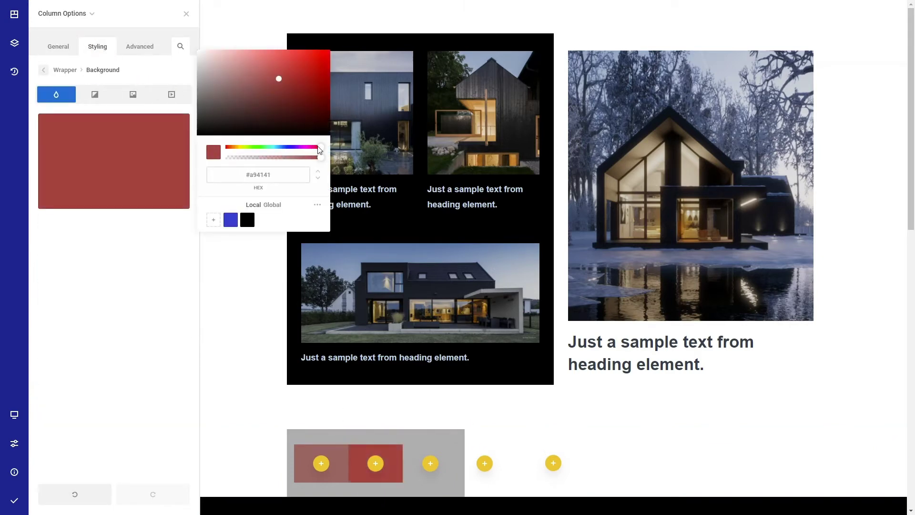
left_click_drag(320, 151, 292, 147)
left_click_drag(272, 81, 251, 68)
Give the third inner column an olive yellow-green background colour.
left_click(420, 453)
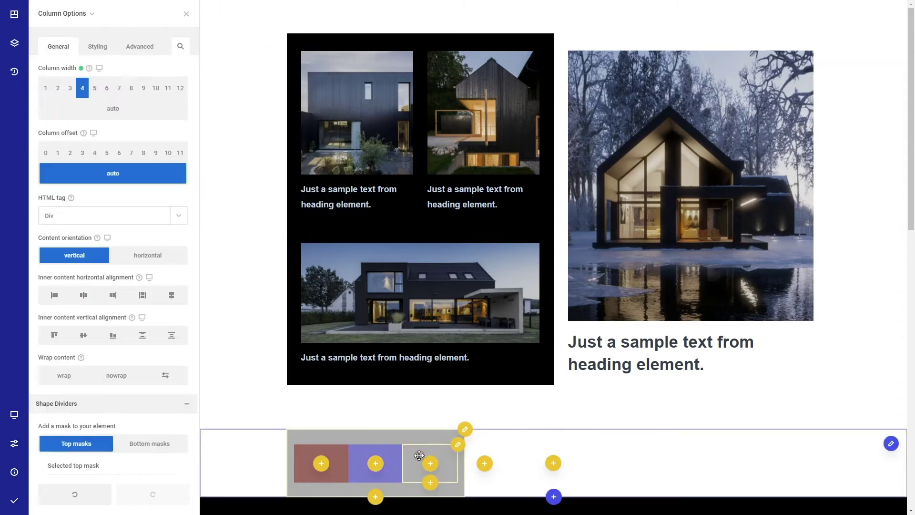
left_click(103, 50)
left_click(102, 82)
left_click(108, 131)
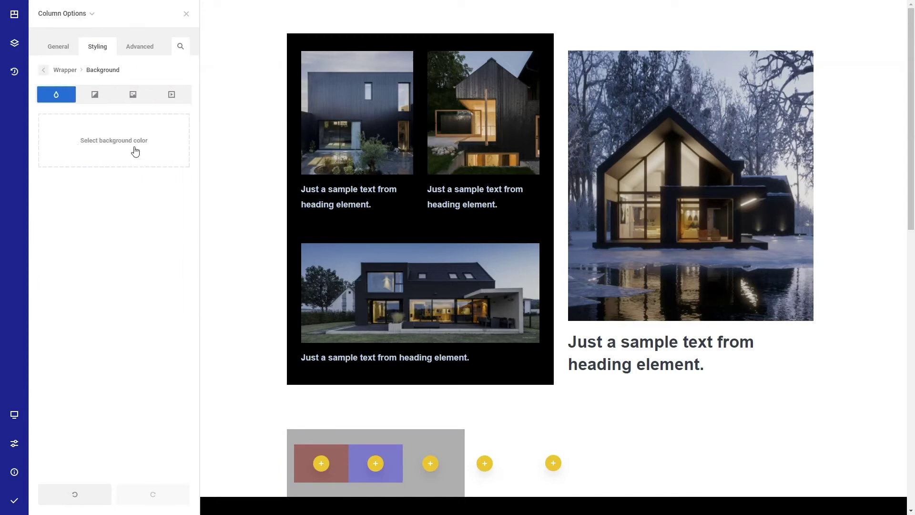
left_click(132, 144)
left_click(260, 78)
left_click(242, 72)
left_click(292, 147)
left_click(237, 147)
left_click(243, 147)
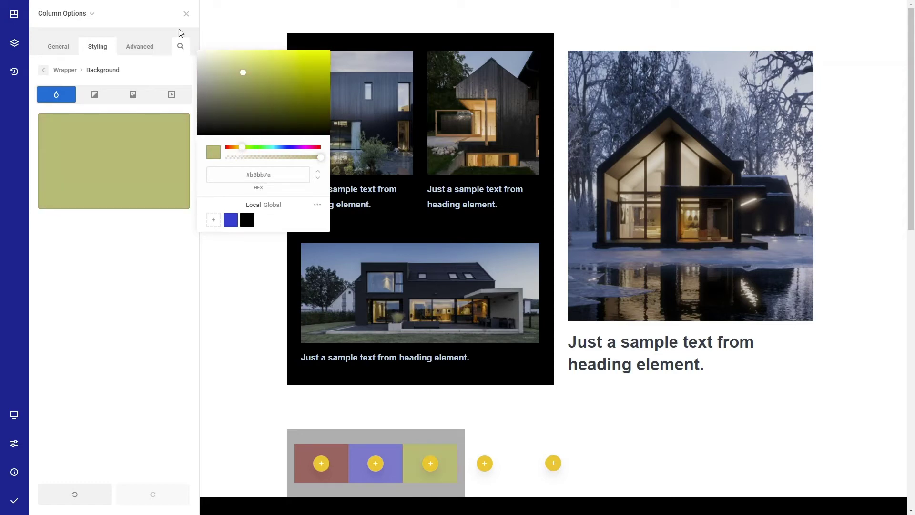
left_click(175, 370)
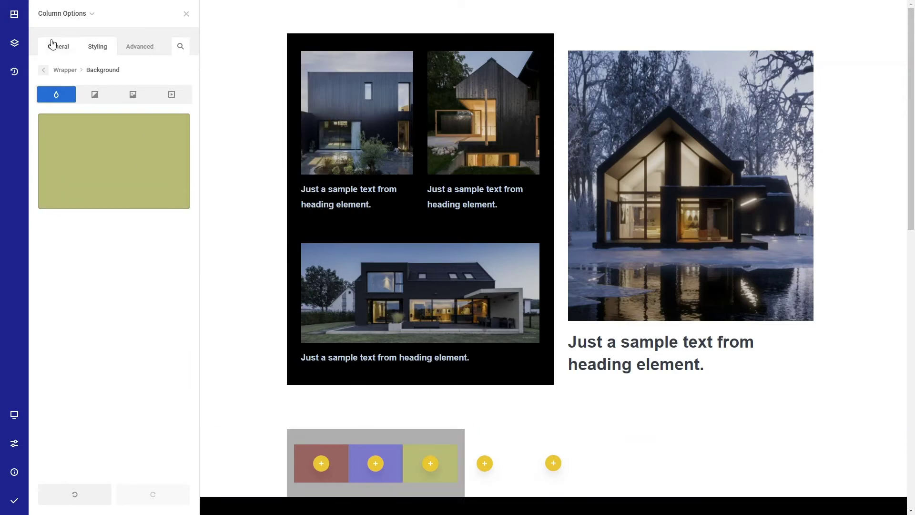
Give the fourth inner column a pink #f68080 background and close the options panel.
left_click(90, 17)
left_click(67, 56)
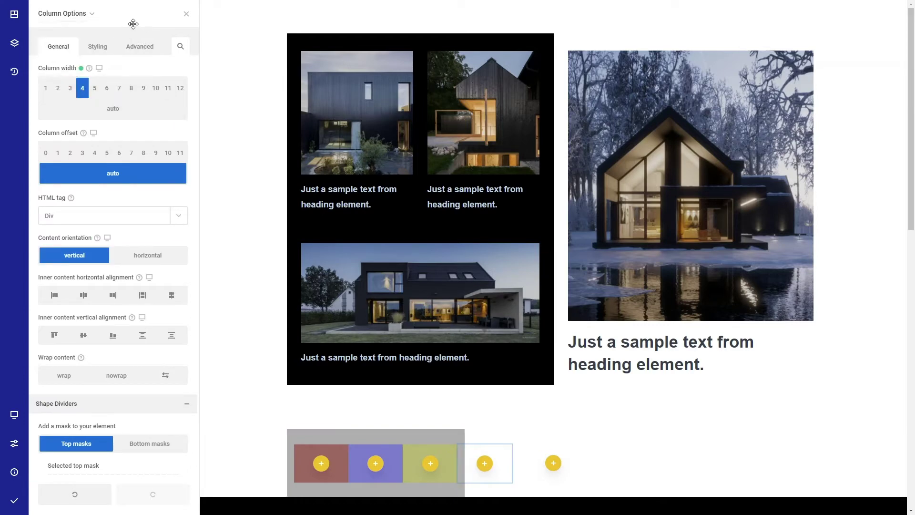
left_click(97, 46)
left_click(122, 79)
left_click(113, 124)
left_click(127, 149)
mouse_move(262, 66)
left_mouse_down()
mouse_move(254, 66)
mouse_move(261, 53)
left_mouse_up()
left_click(152, 261)
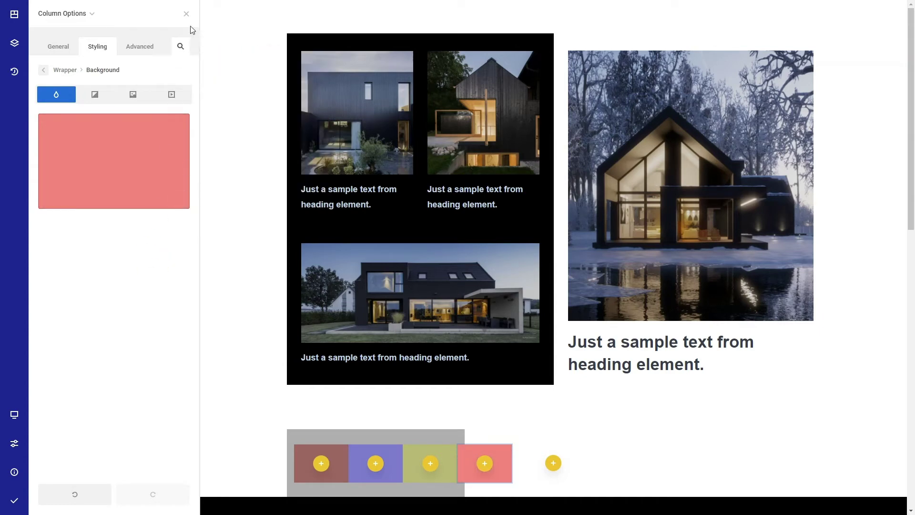
left_click(186, 14)
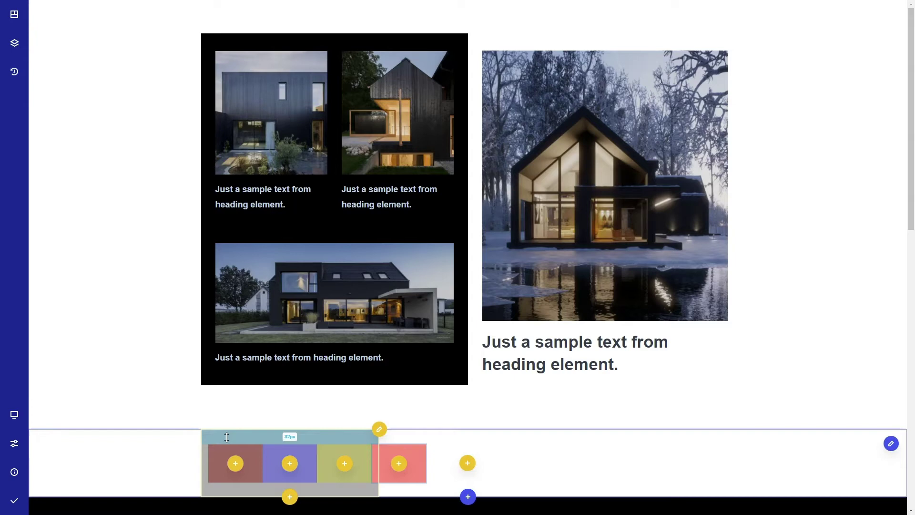
Toggle the grey container's Wrap content between wrap and nowrap, then discard the change.
right_click(227, 437)
left_click(213, 279)
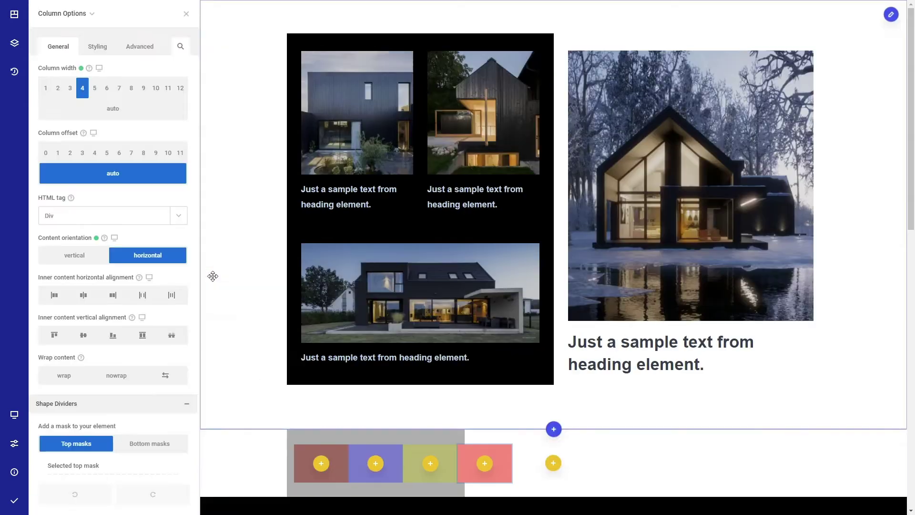
left_click(62, 376)
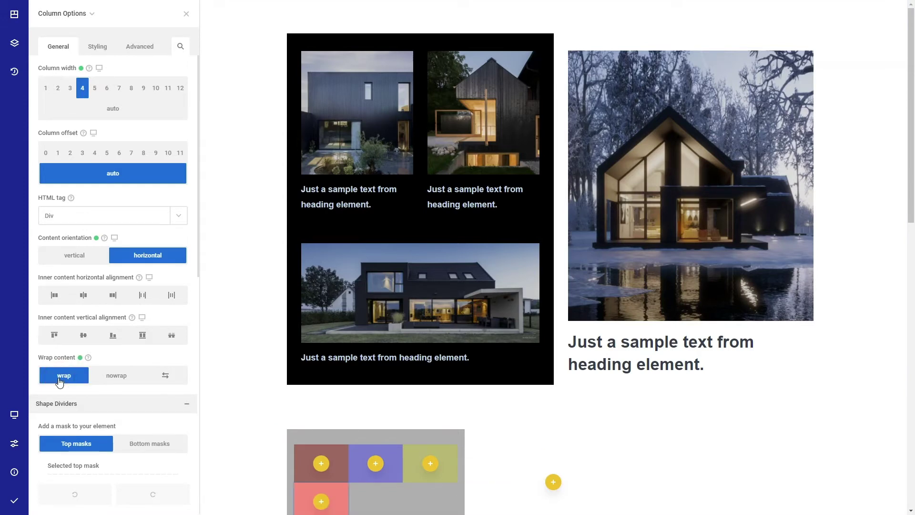
scroll(60, 381, "down", 1)
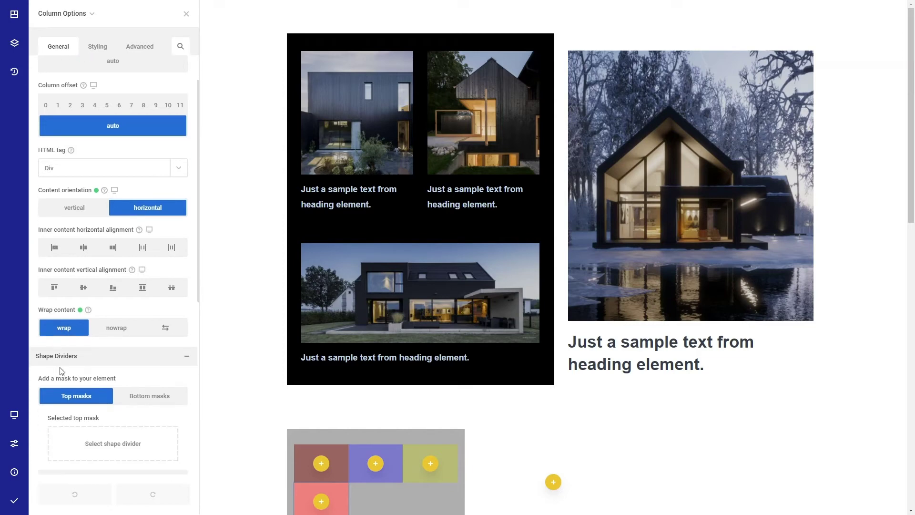
left_click(117, 328)
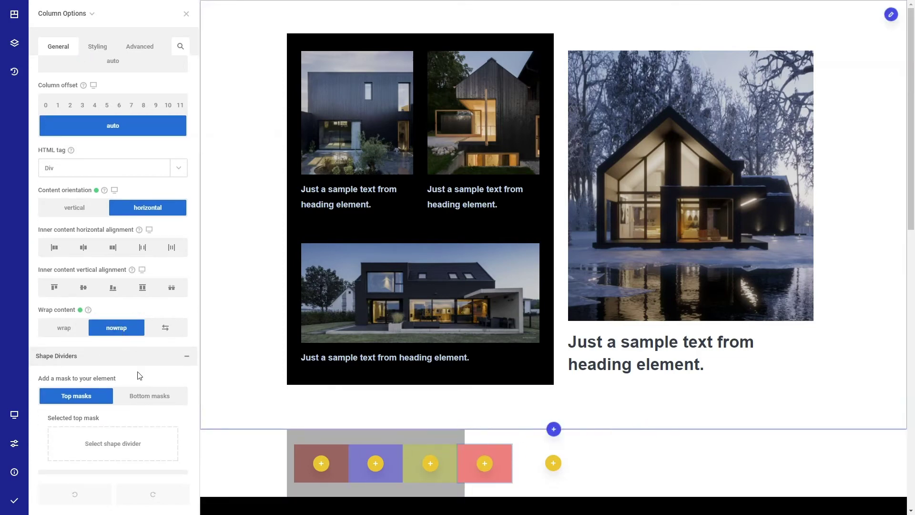
left_click(62, 329)
left_click(109, 332)
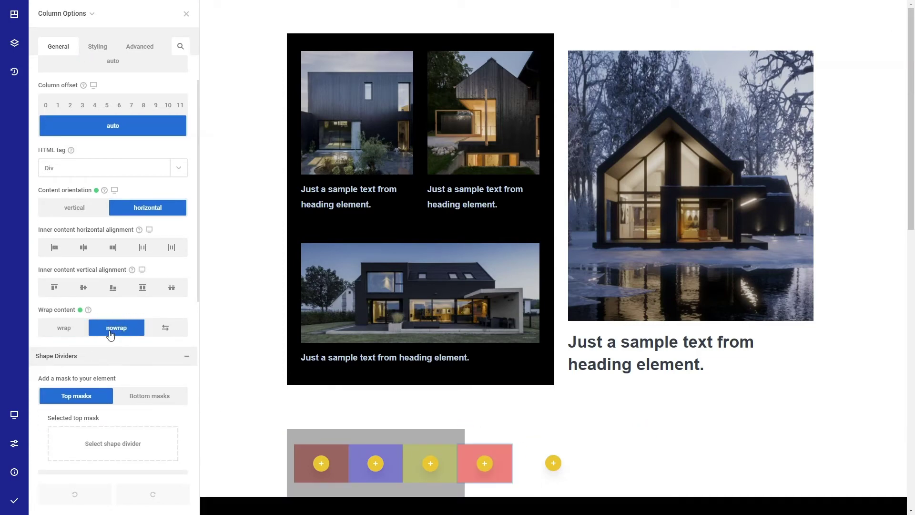
left_click(71, 328)
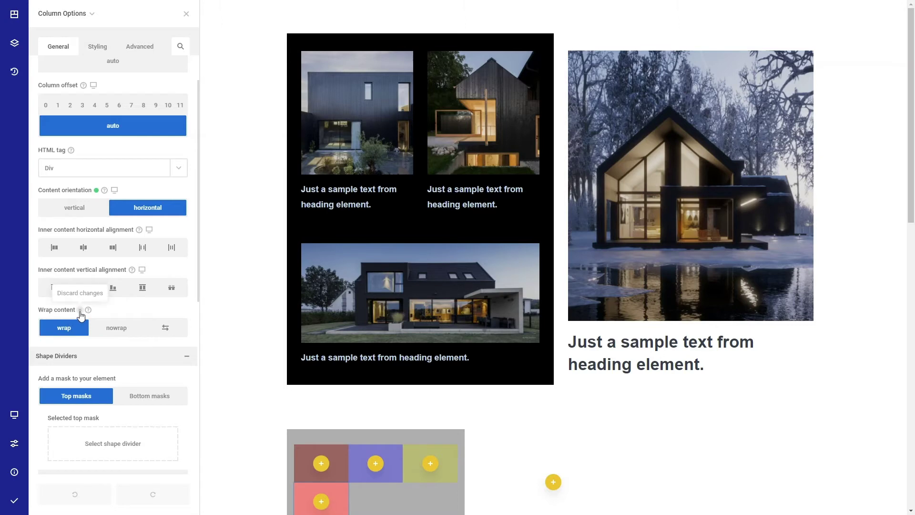
left_click(80, 311)
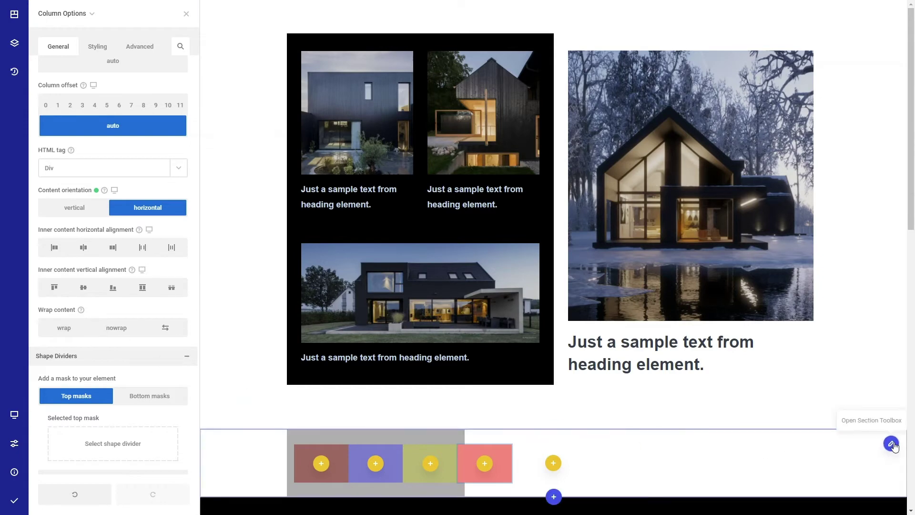
Close the column options and insert a new two-column section between the sections.
left_click(873, 443)
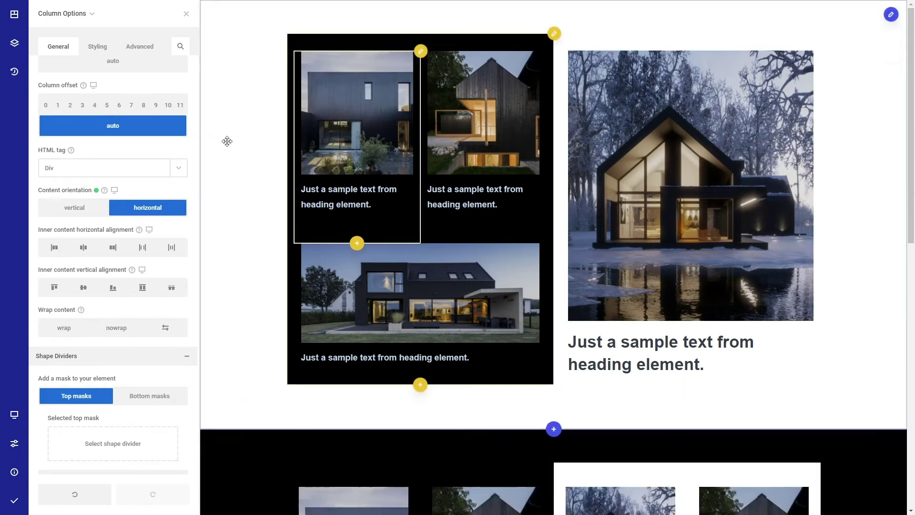
left_click(187, 13)
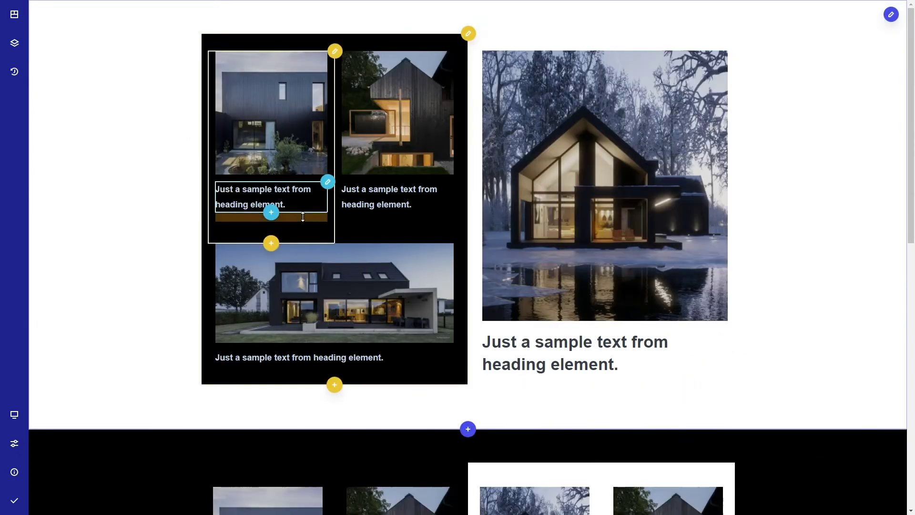
left_click(468, 430)
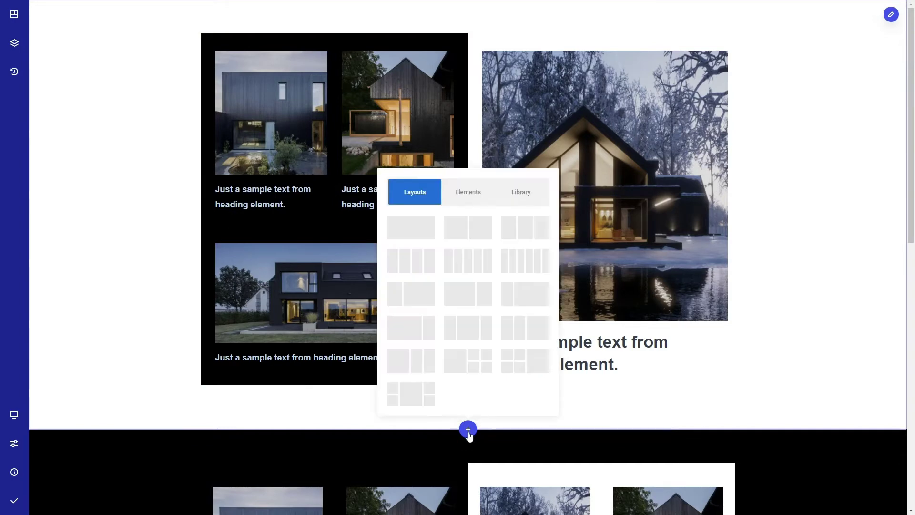
left_click(478, 236)
left_click(379, 455)
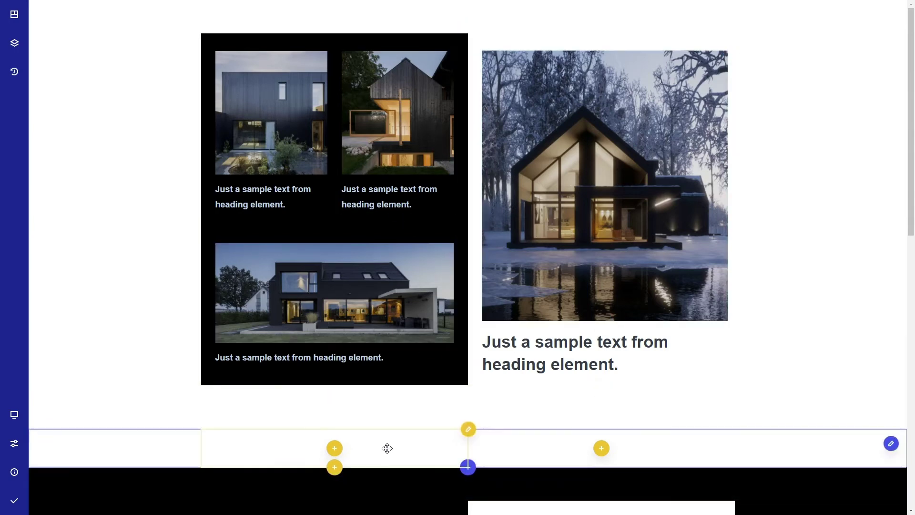
Add a nested layout to the left column and set its content orientation to horizontal.
left_click(387, 448)
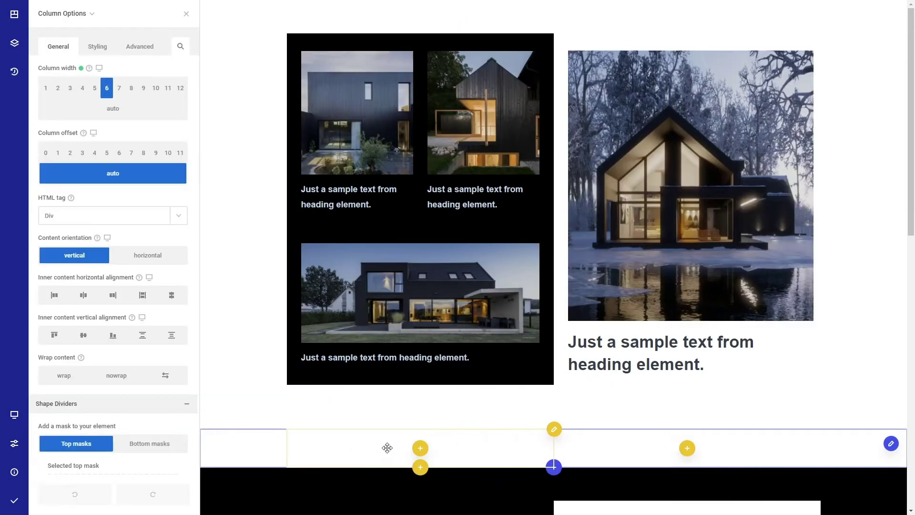
left_click(420, 449)
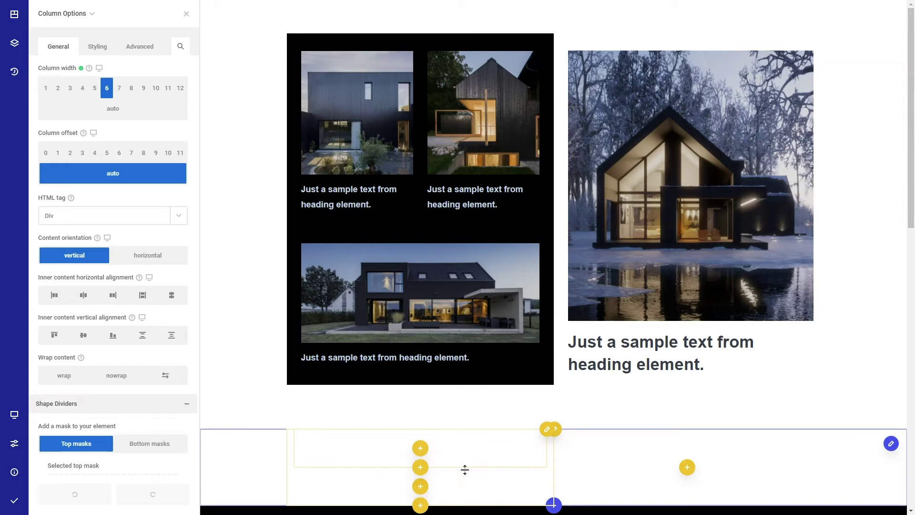
left_click(556, 430)
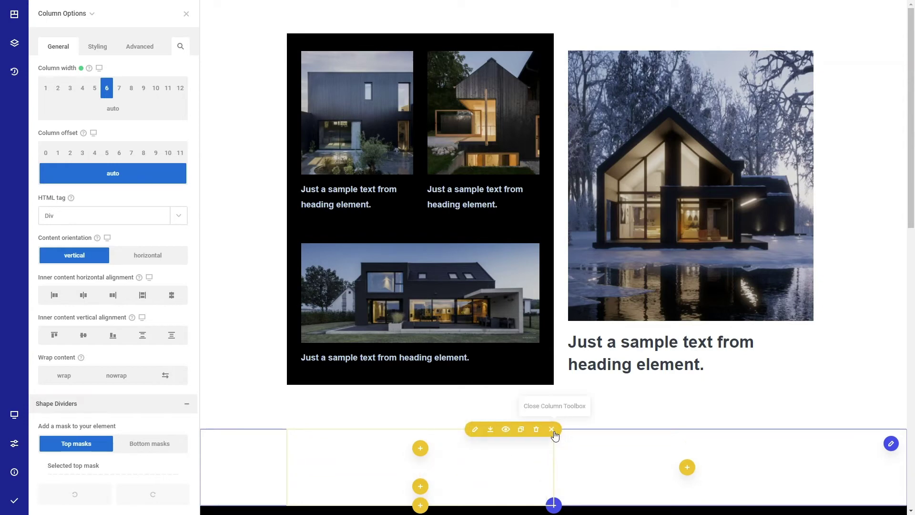
left_click(474, 430)
left_click(149, 256)
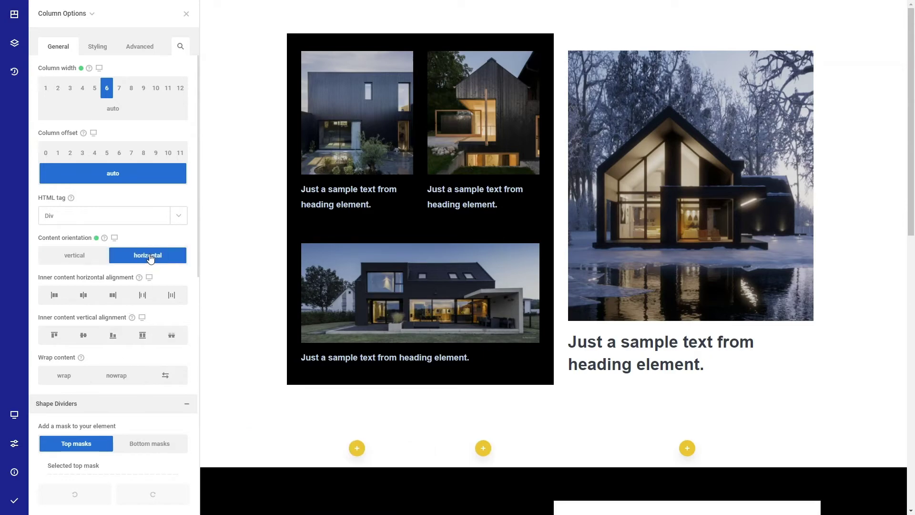
mouse_move(442, 443)
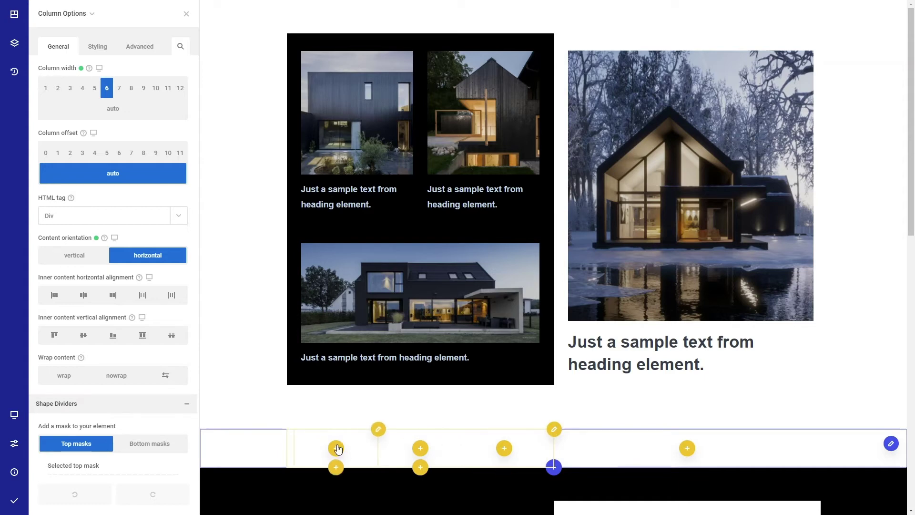
Make the inner column width 6 with horizontal content orientation and Wrap content set to wrap.
left_click(360, 444)
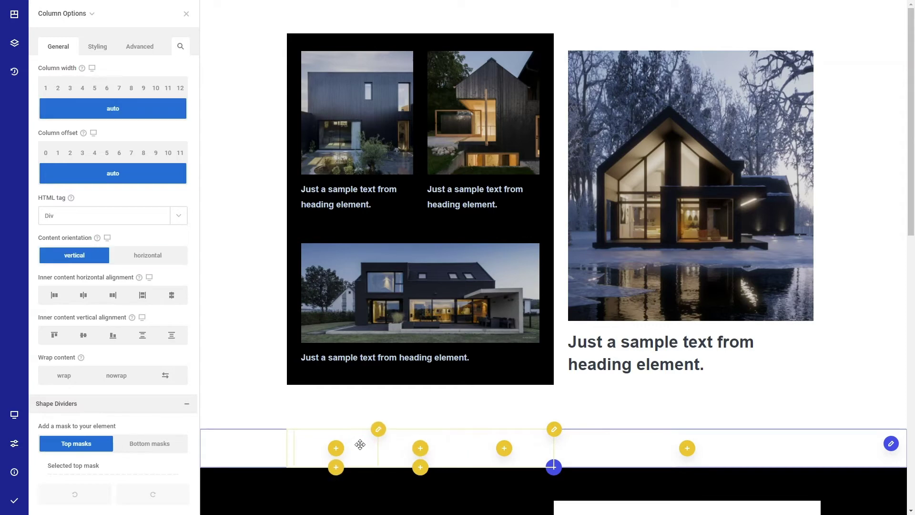
left_click(108, 89)
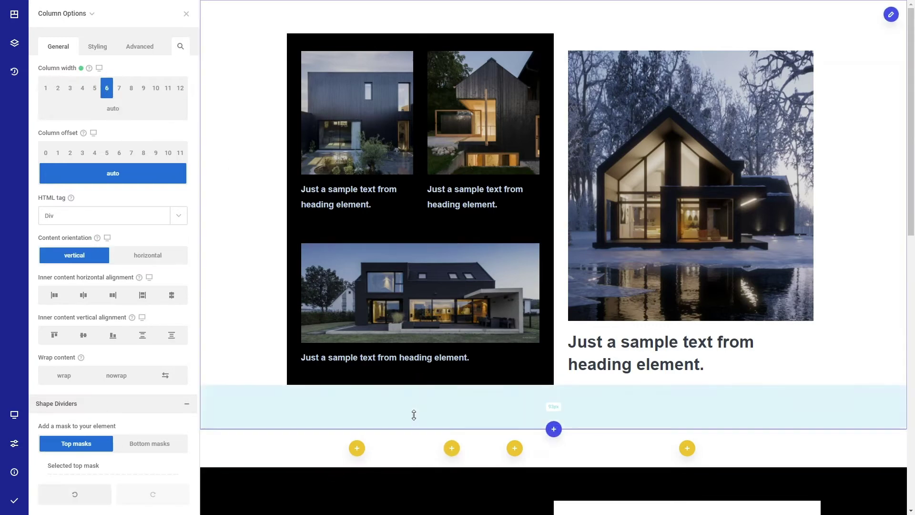
left_click(290, 297)
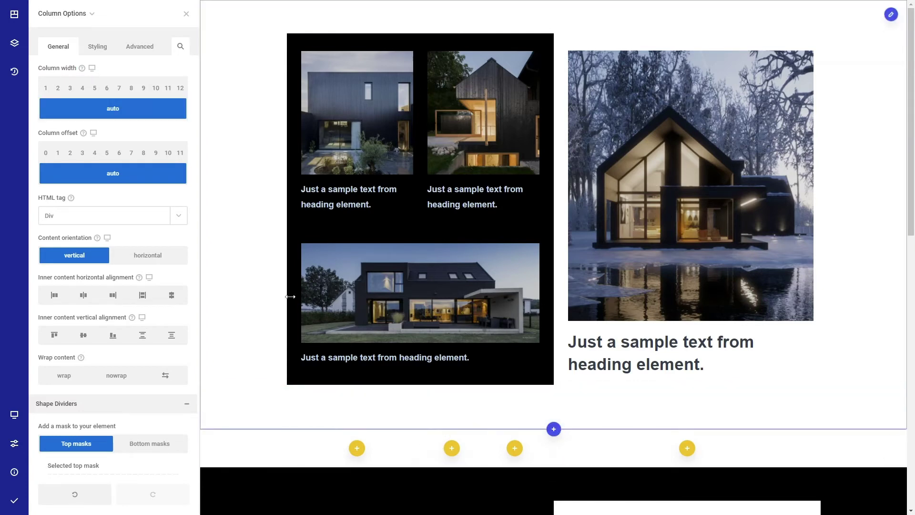
left_click(107, 88)
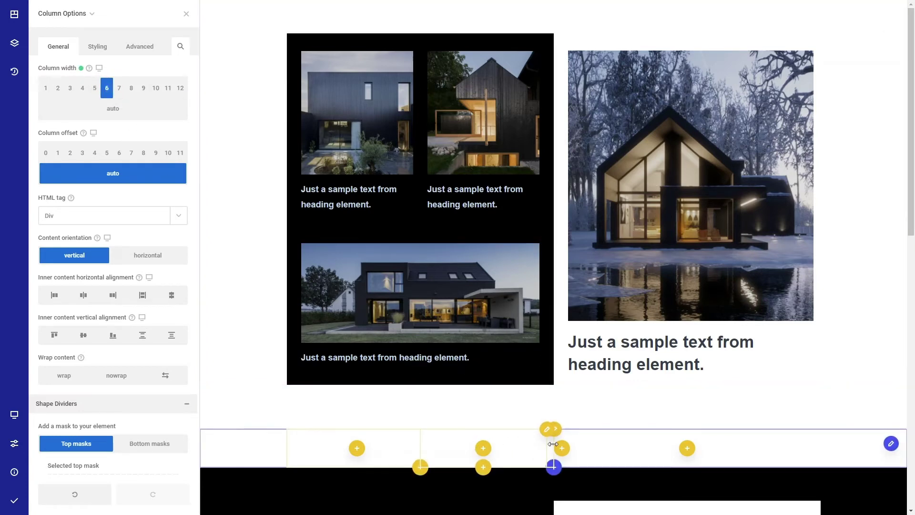
mouse_move(548, 429)
left_click(476, 430)
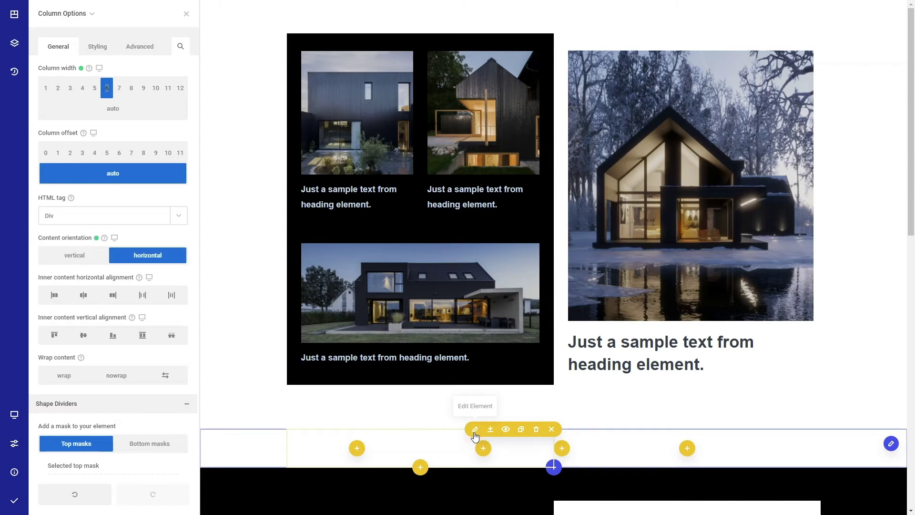
left_click(68, 376)
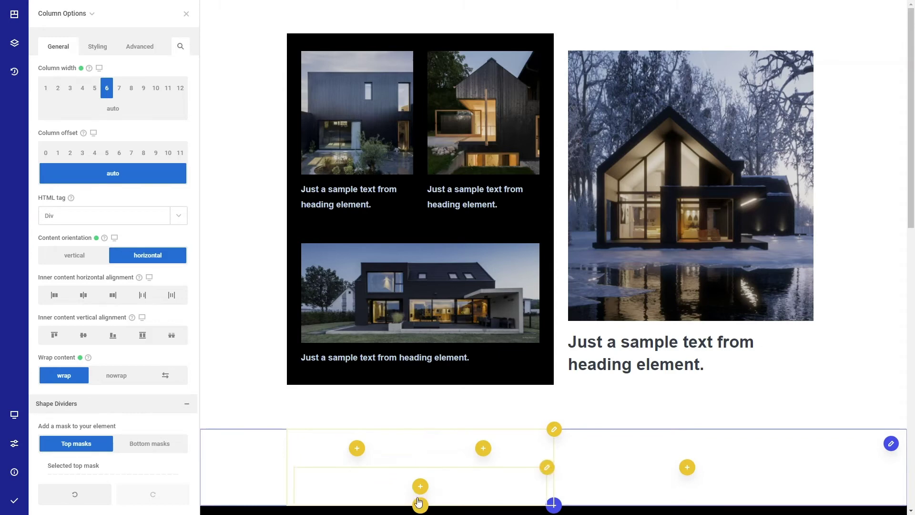
Insert a two-column layout inside the right column.
left_click(688, 468)
left_click(634, 242)
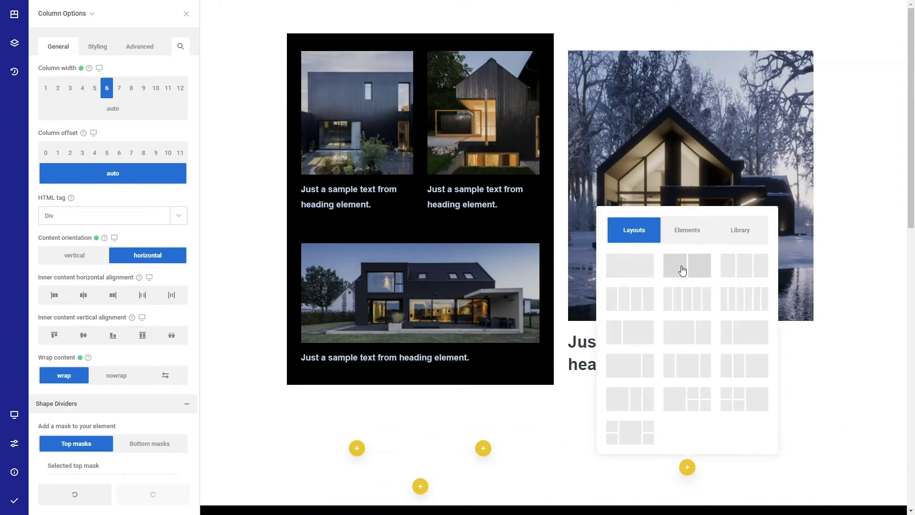
left_click(684, 265)
left_click(816, 433)
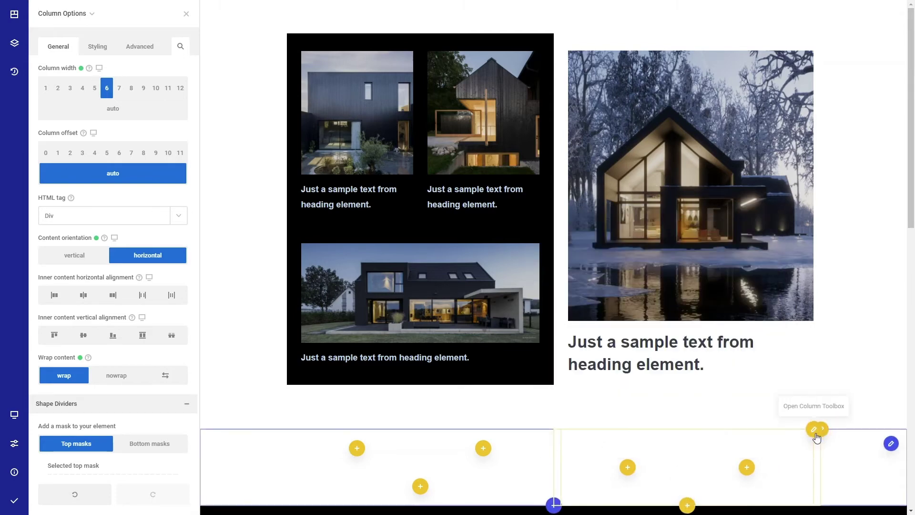
left_click(816, 437)
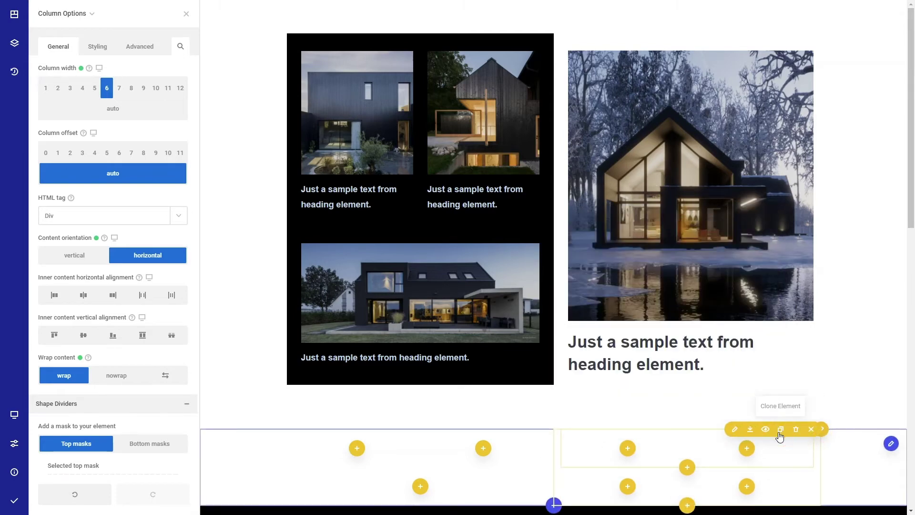
scroll(733, 366, "down", 3)
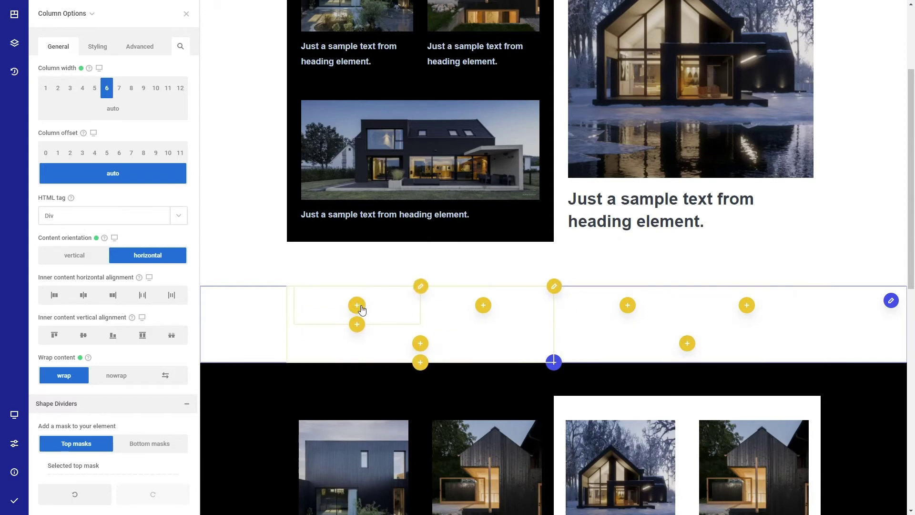
Set the left column's Styling > Wrapper > Background colour to black.
right_click(289, 336)
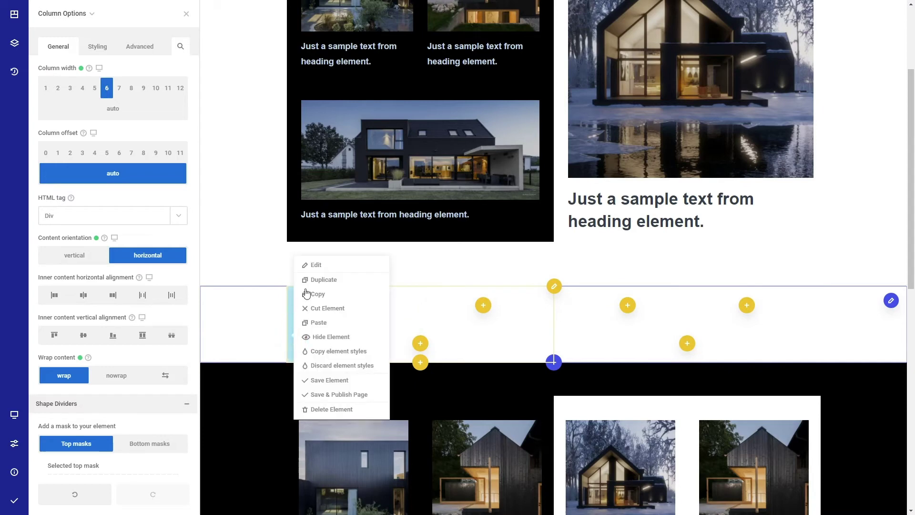
left_click(319, 264)
left_click(97, 46)
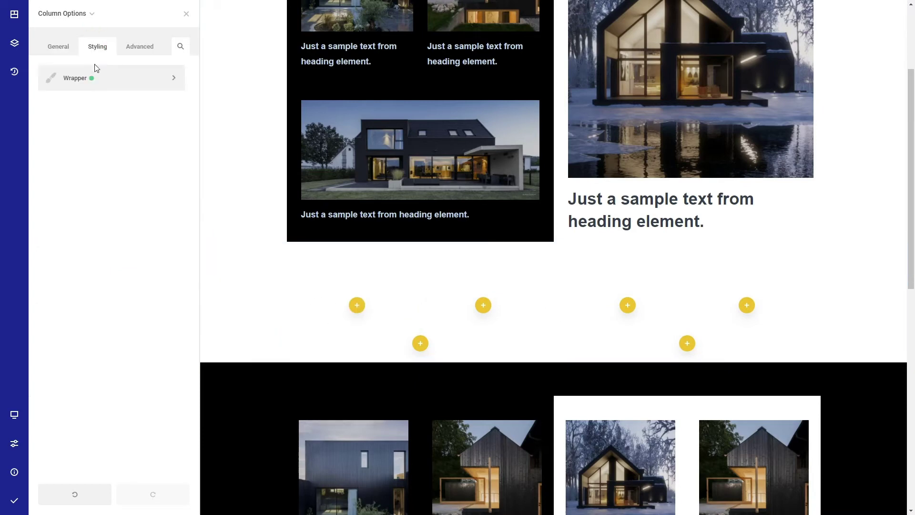
left_click(101, 74)
left_click(112, 128)
left_click(118, 141)
left_click(237, 135)
left_click(119, 195)
mouse_move(249, 308)
left_mouse_down()
mouse_move(253, 289)
mouse_move(248, 327)
mouse_move(247, 310)
mouse_move(247, 318)
left_mouse_up()
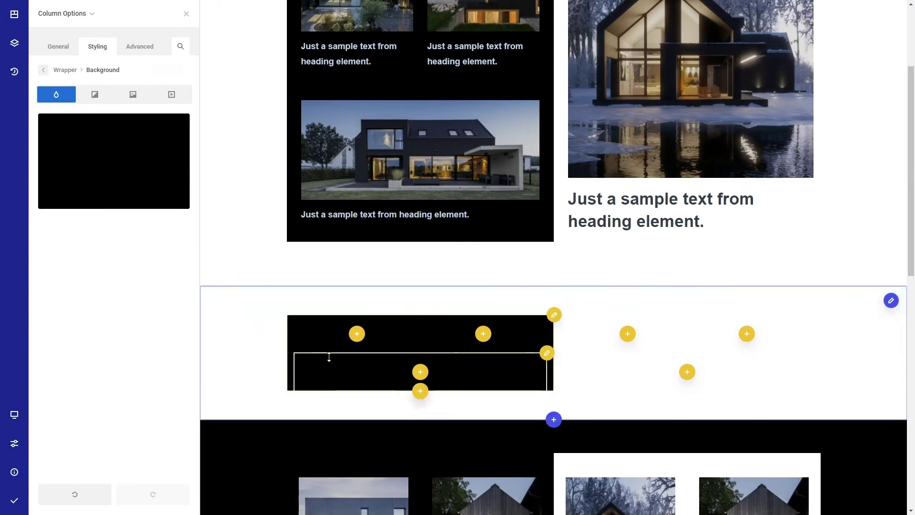
Move the house image into the lower black column and paste a second house image beside it.
left_click(186, 13)
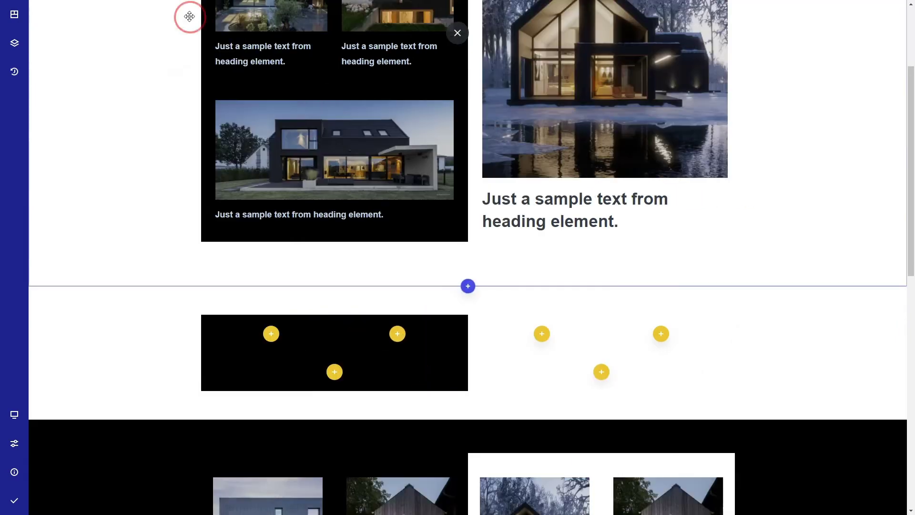
scroll(177, 157, "up", 1)
scroll(166, 205, "up", 1)
left_click(300, 79)
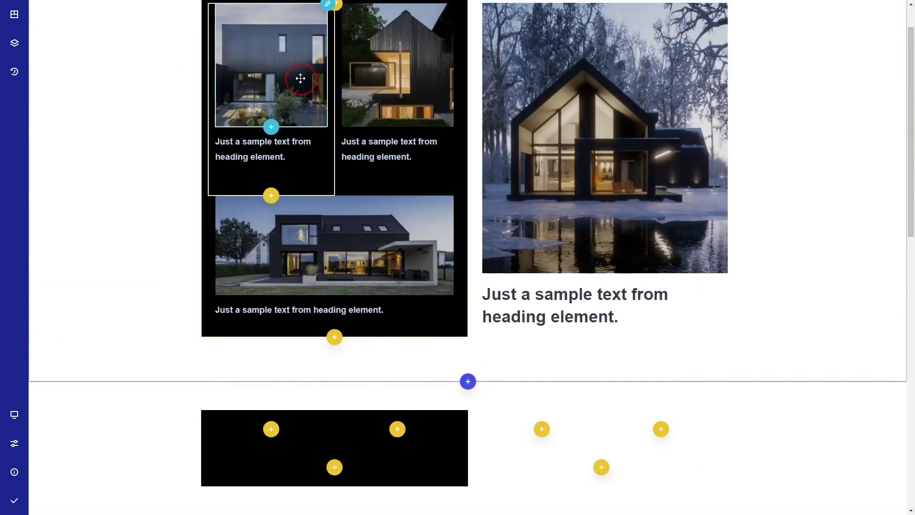
left_click_drag(301, 79, 267, 379)
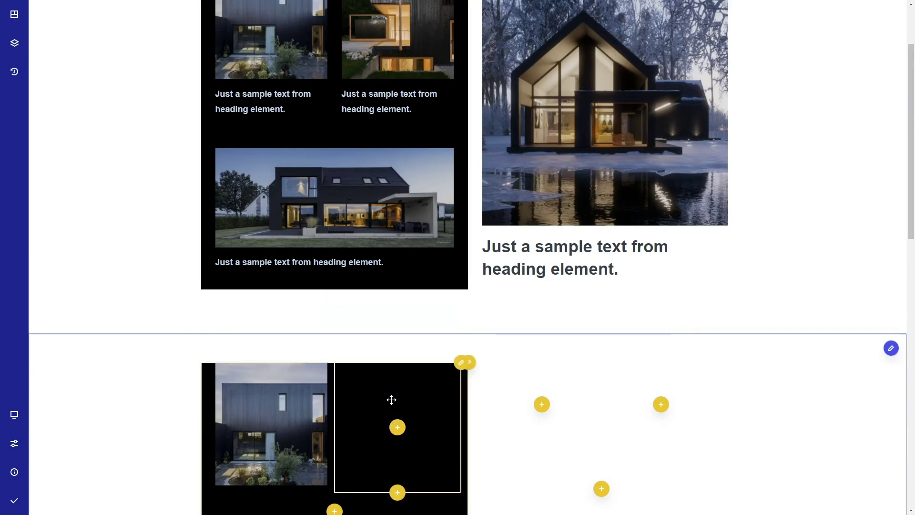
key("ctrl+v")
Place headings under the second lower image and under the lower column's wide image.
scroll(381, 392, "down", 1)
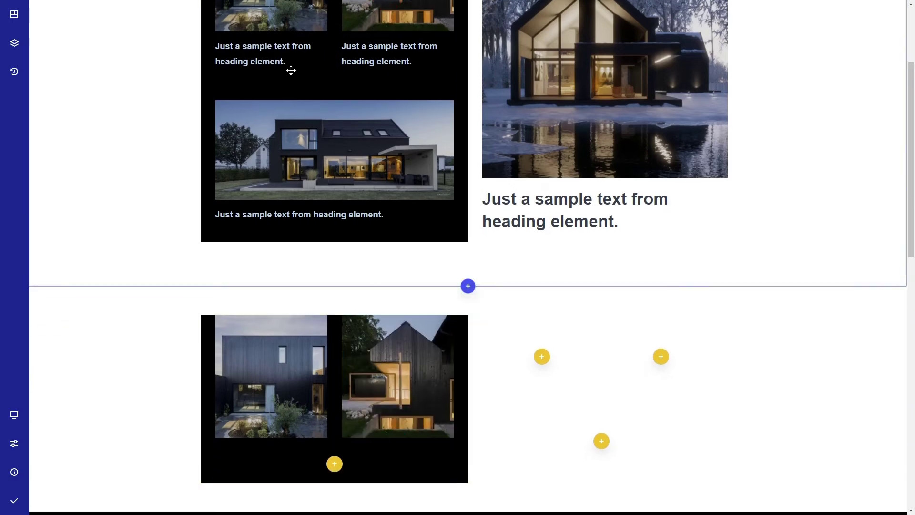
left_click_drag(291, 53, 256, 427)
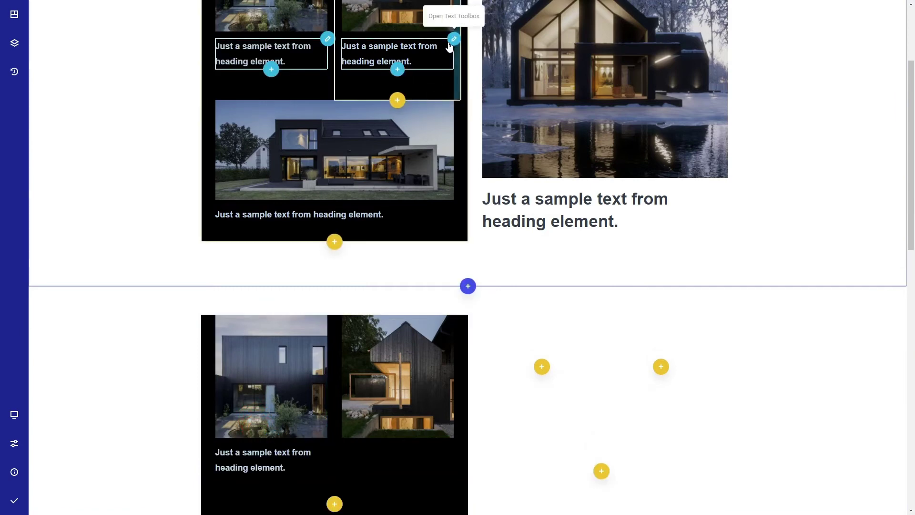
left_click_drag(452, 36, 396, 422)
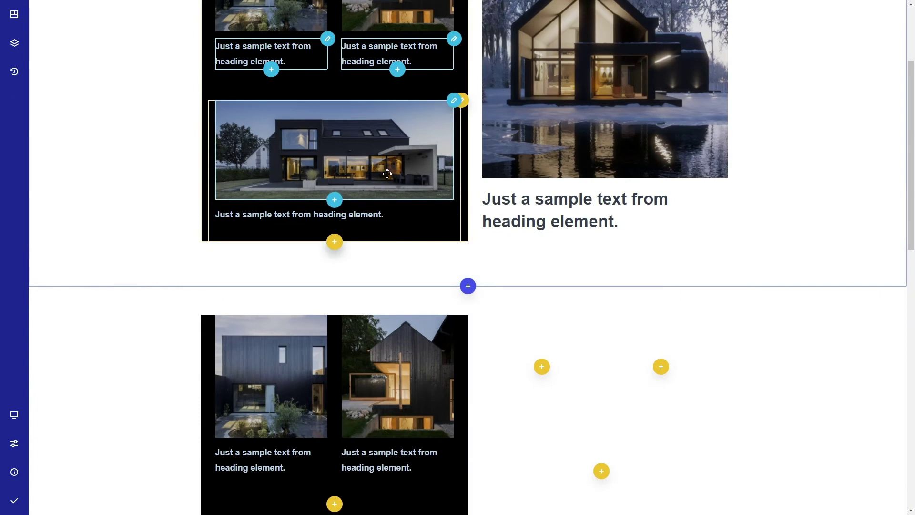
scroll(387, 174, "down", 3)
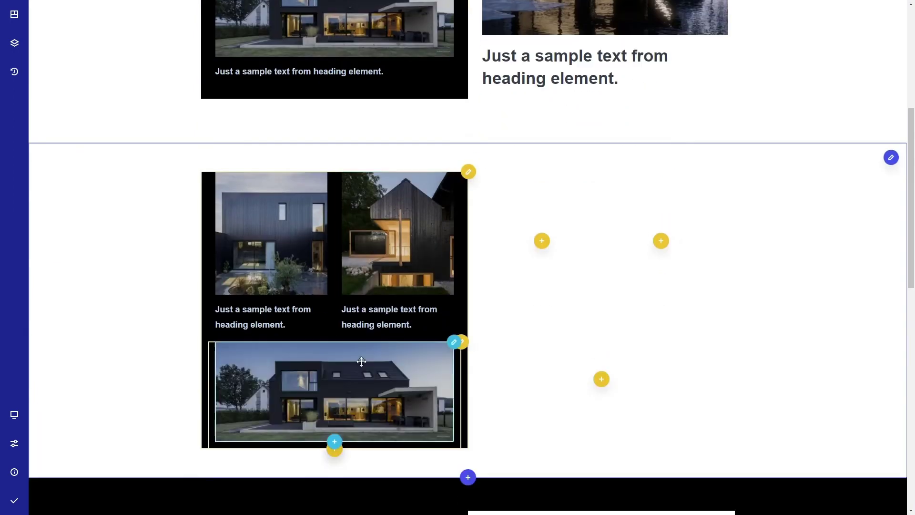
left_click_drag(456, 69, 346, 432)
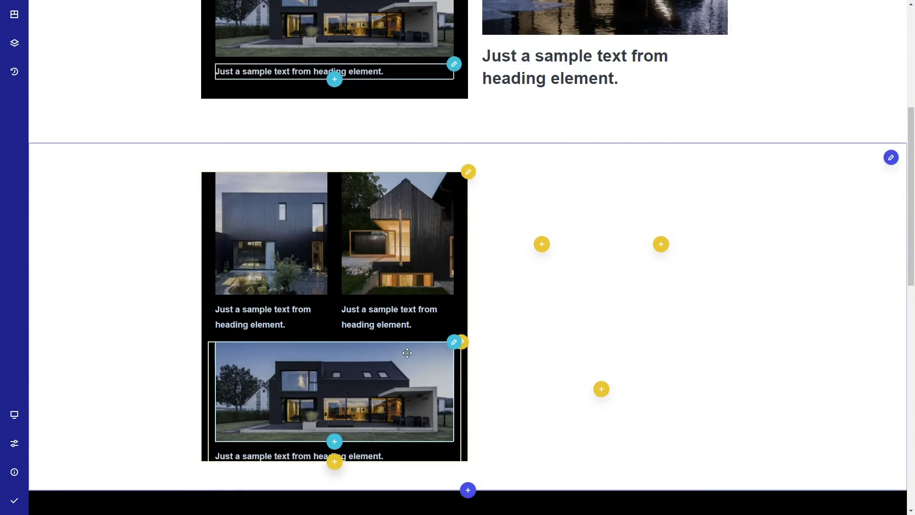
Give the lower black column 37px top padding and 32px bottom padding.
right_click(466, 288)
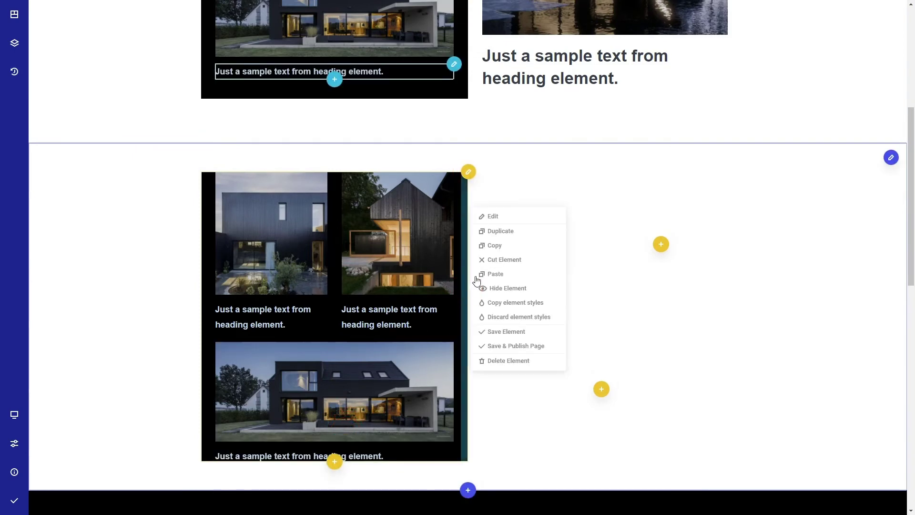
left_click(495, 216)
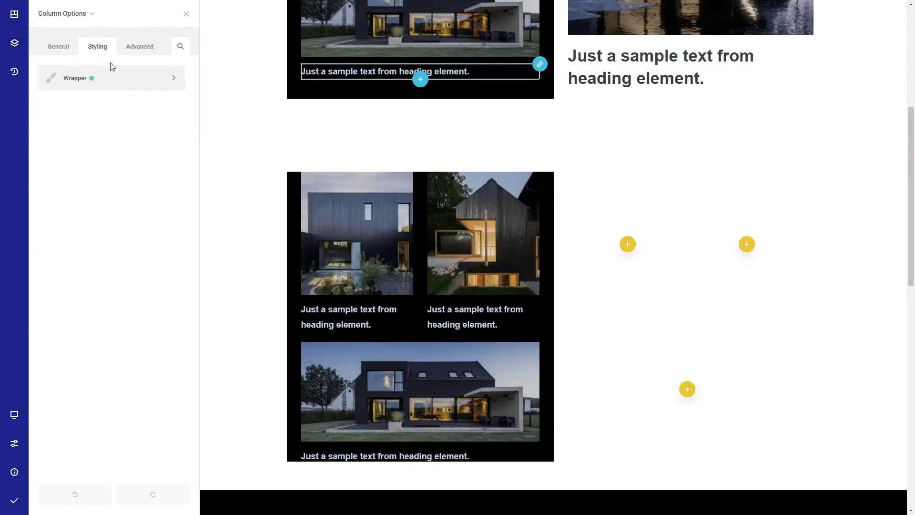
left_click(114, 75)
left_click(100, 212)
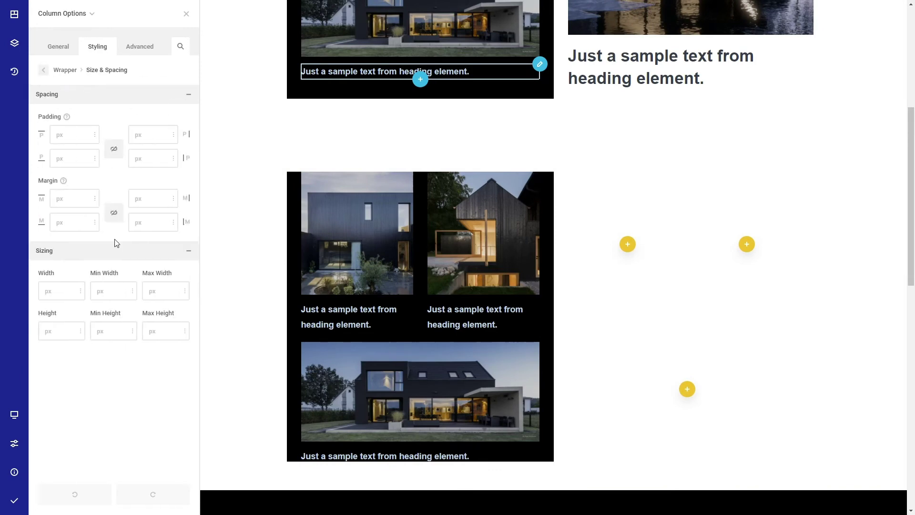
left_click_drag(71, 141, 76, 198)
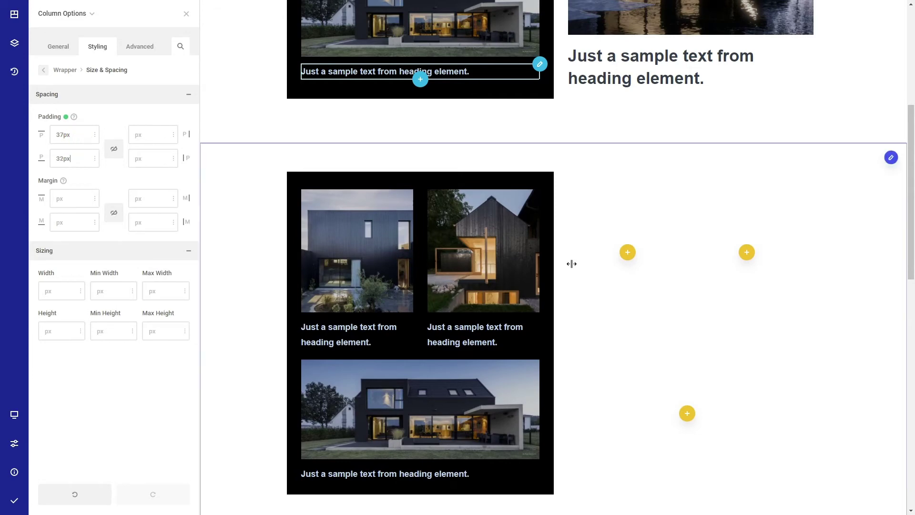
left_click(726, 231)
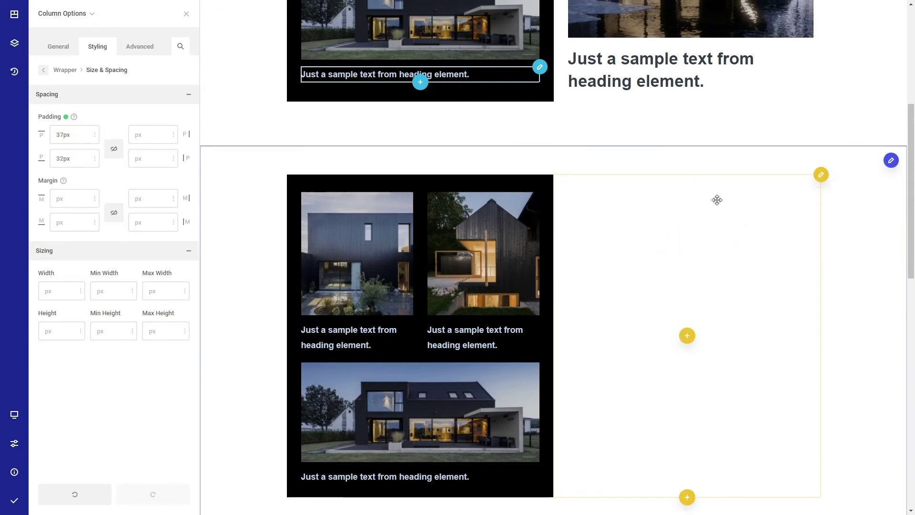
Fill the empty right column with the snowy-house image and a heading caption beneath it.
scroll(717, 199, "up", 3)
left_click_drag(723, 184, 695, 399)
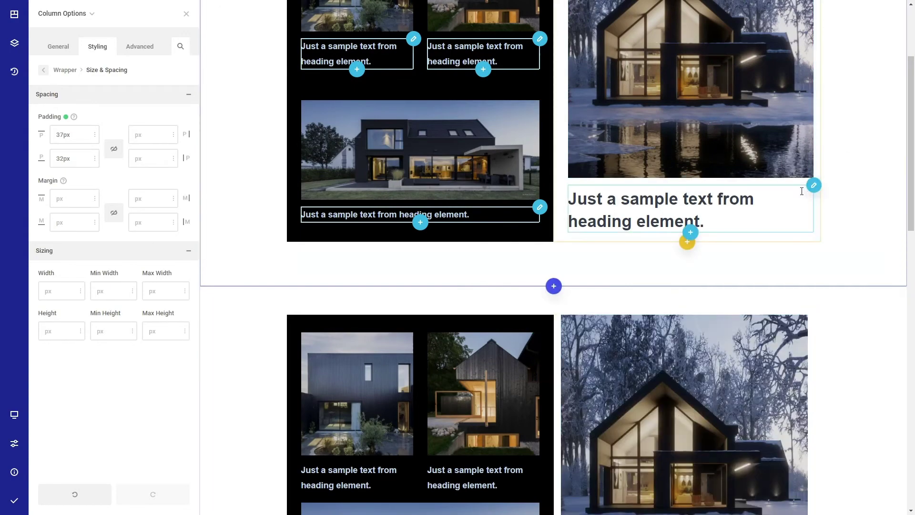
left_click_drag(814, 186, 701, 351)
scroll(729, 313, "down", 4)
scroll(705, 343, "up", 5)
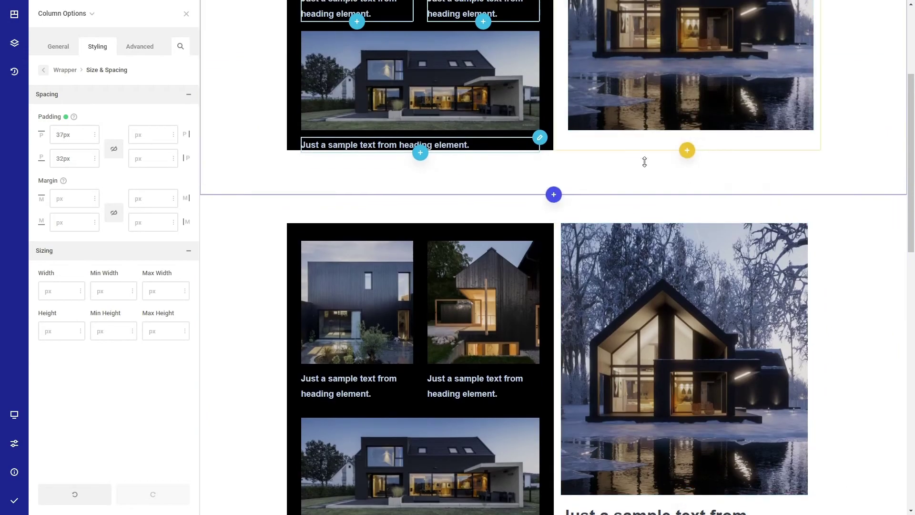
scroll(665, 206, "down", 4)
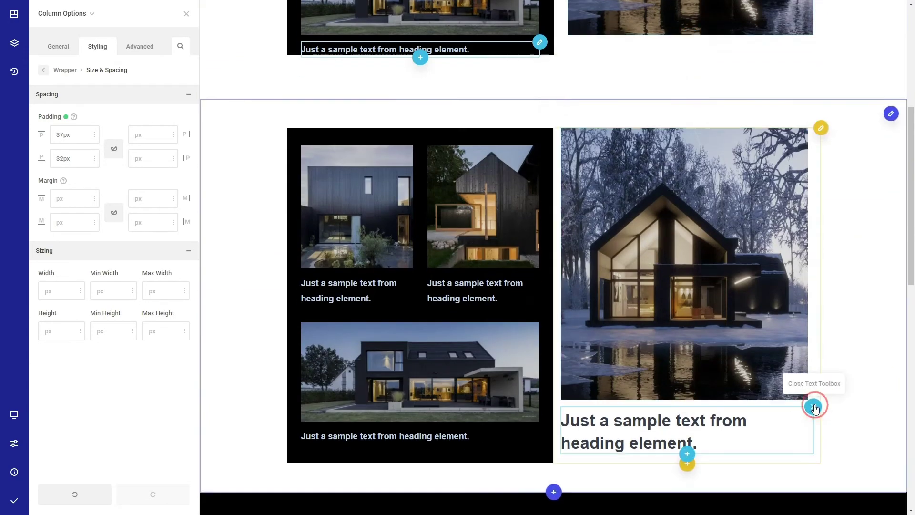
mouse_move(812, 406)
left_click(780, 407)
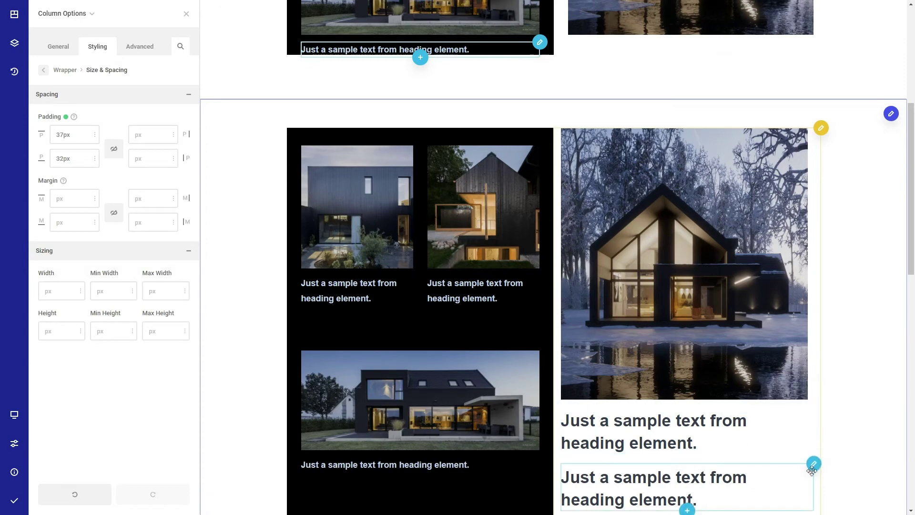
left_click_drag(818, 461, 695, 31)
scroll(566, 276, "down", 3)
scroll(566, 276, "up", 4)
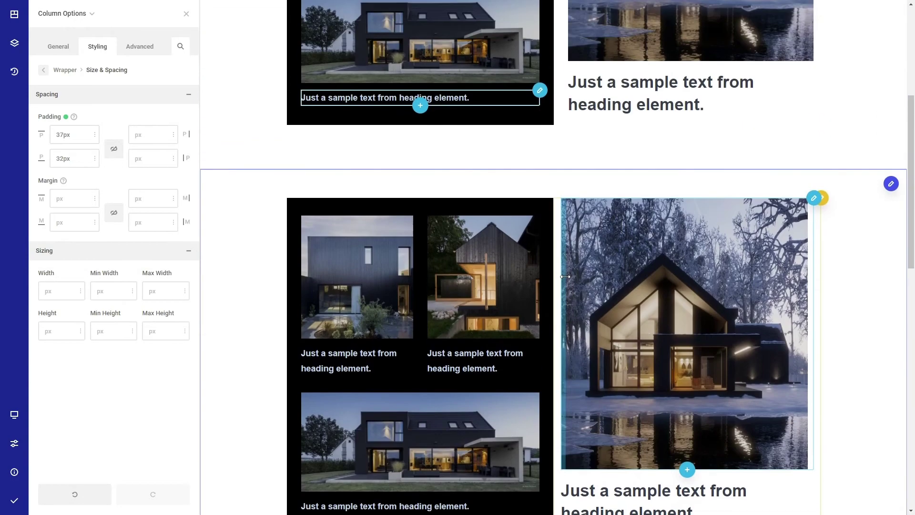
Delete the duplicate snowy-house section and check the left card group's 560px width.
left_click(874, 185)
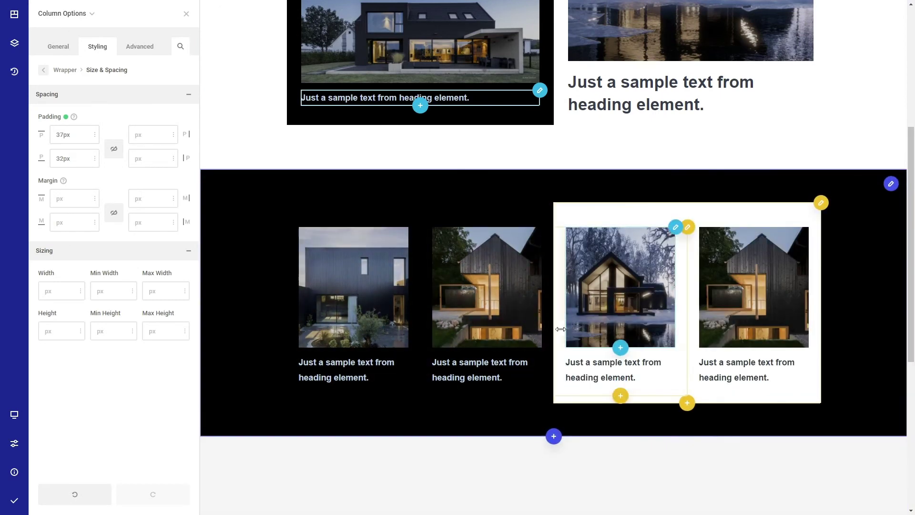
left_click(184, 17)
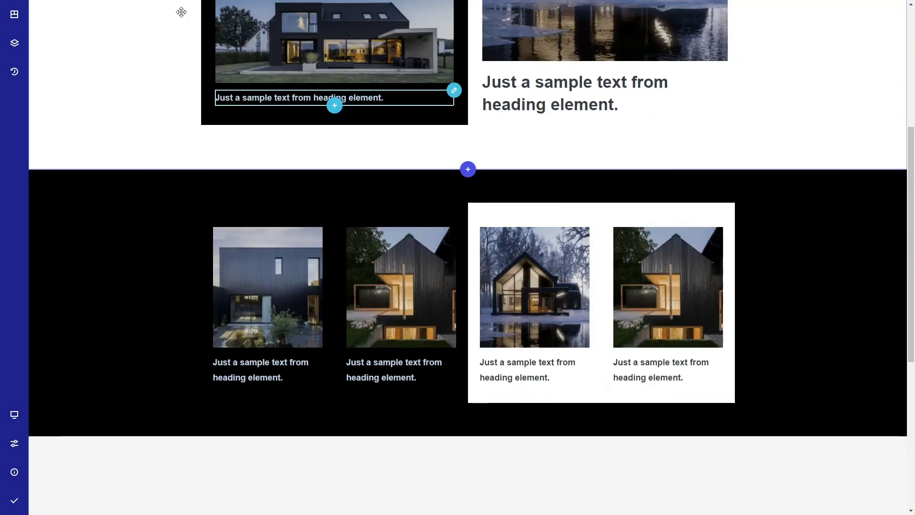
scroll(323, 170, "up", 4)
scroll(329, 179, "up", 1)
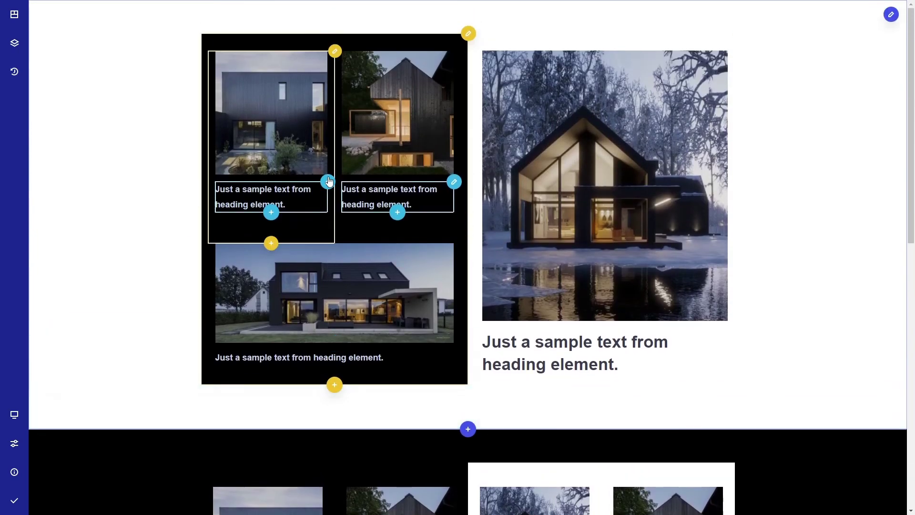
scroll(467, 430, "down", 2)
scroll(467, 424, "down", 4)
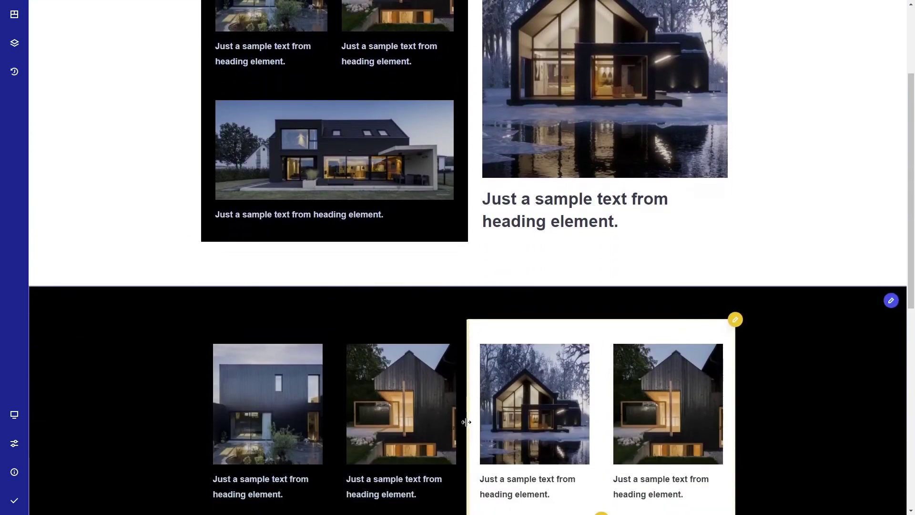
scroll(466, 420, "down", 1)
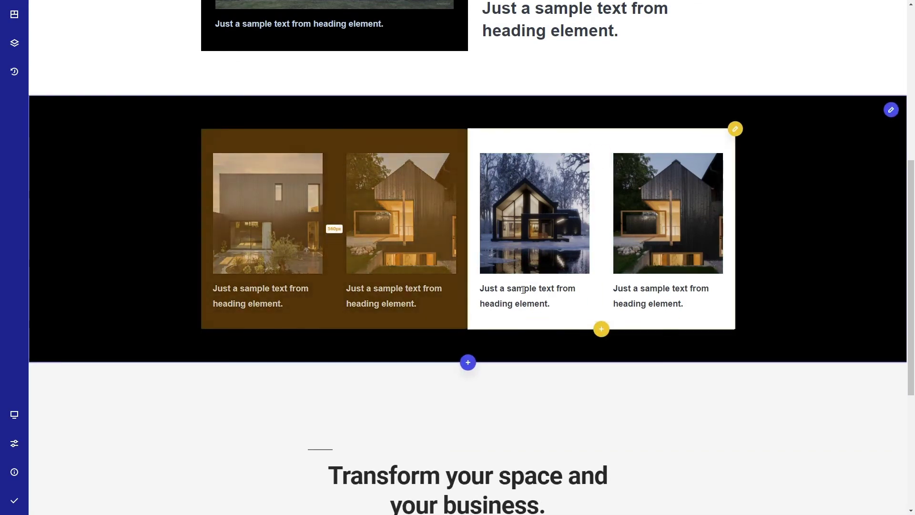
left_click_drag(417, 221, 383, 225)
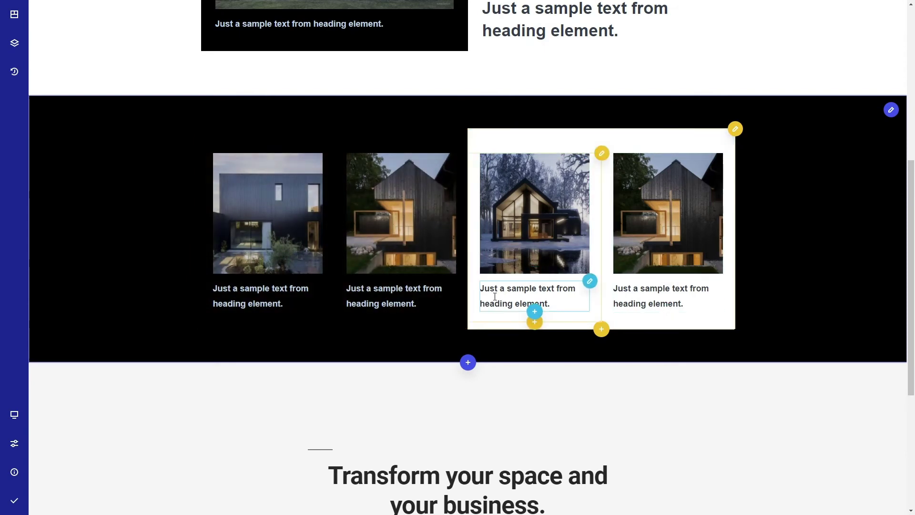
Add a single-column section below, make its column half width, and nest a column inside.
left_click(468, 362)
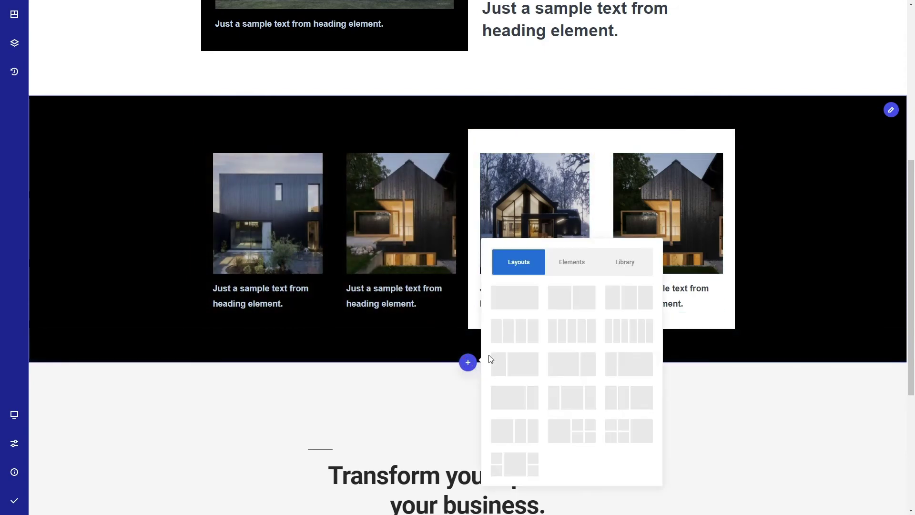
left_click(524, 306)
scroll(472, 295, "down", 3)
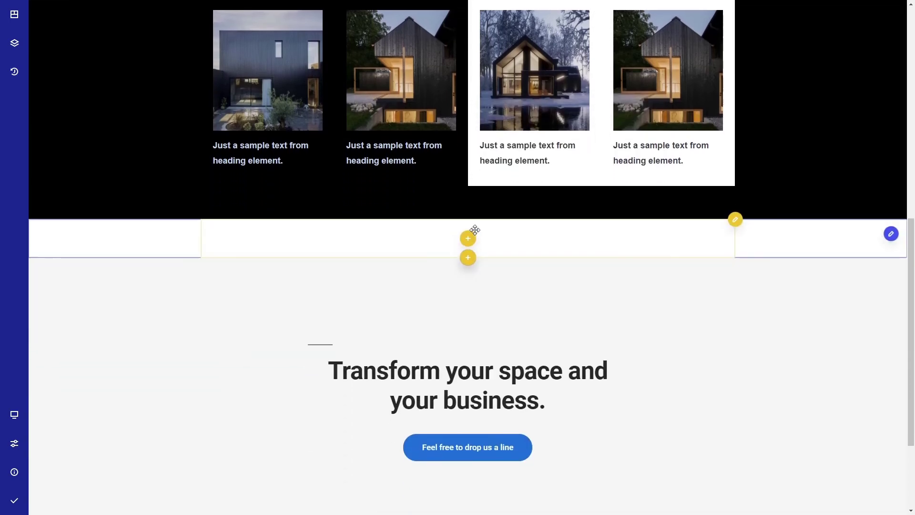
left_click(508, 234)
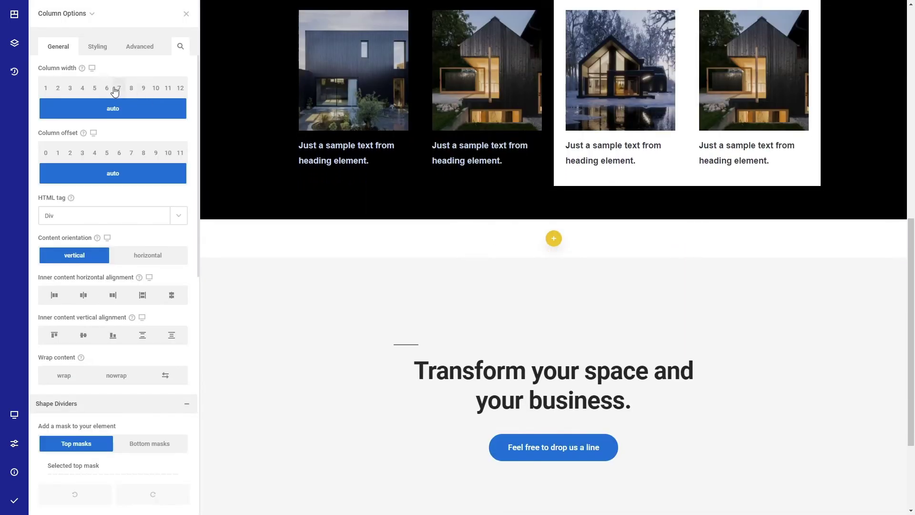
left_click(108, 90)
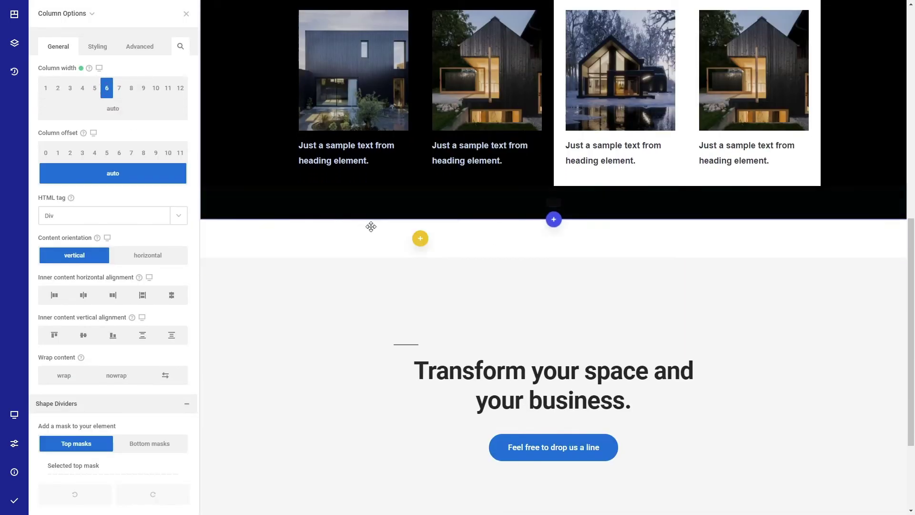
left_click(420, 241)
left_click(581, 229)
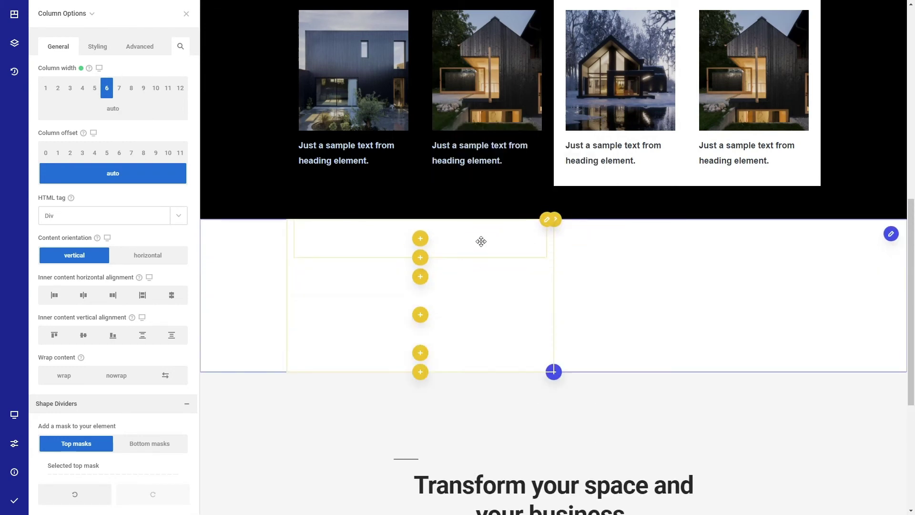
left_click_drag(481, 242, 462, 351)
Keep the column half width, lay its contents out horizontally, and add 85px top padding to the section.
left_click(112, 109)
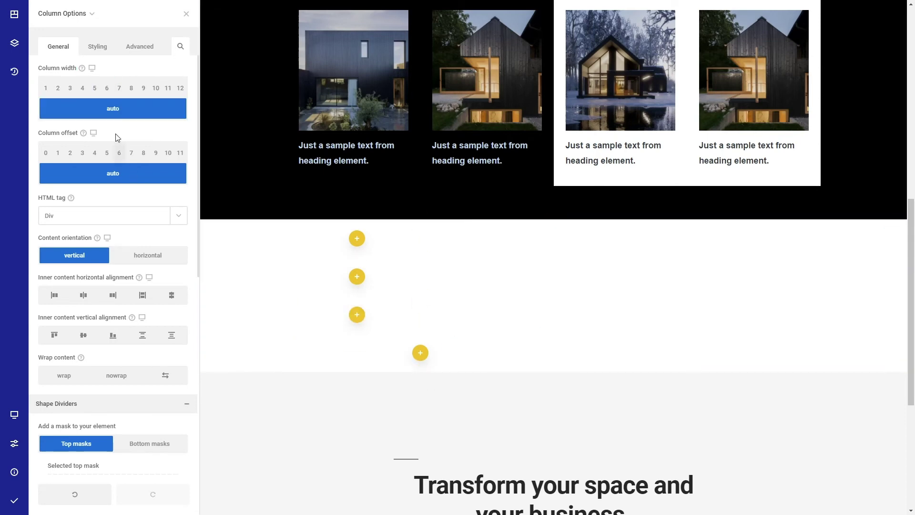
left_click(112, 91)
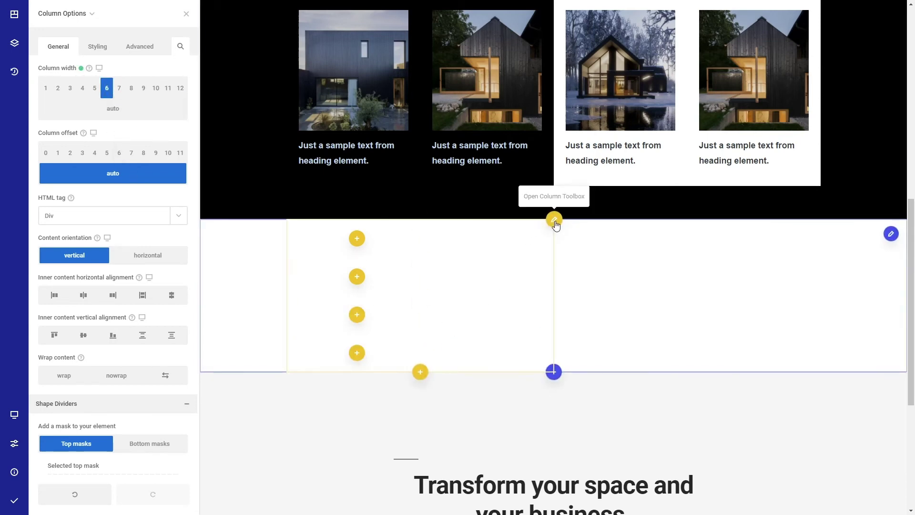
mouse_move(554, 219)
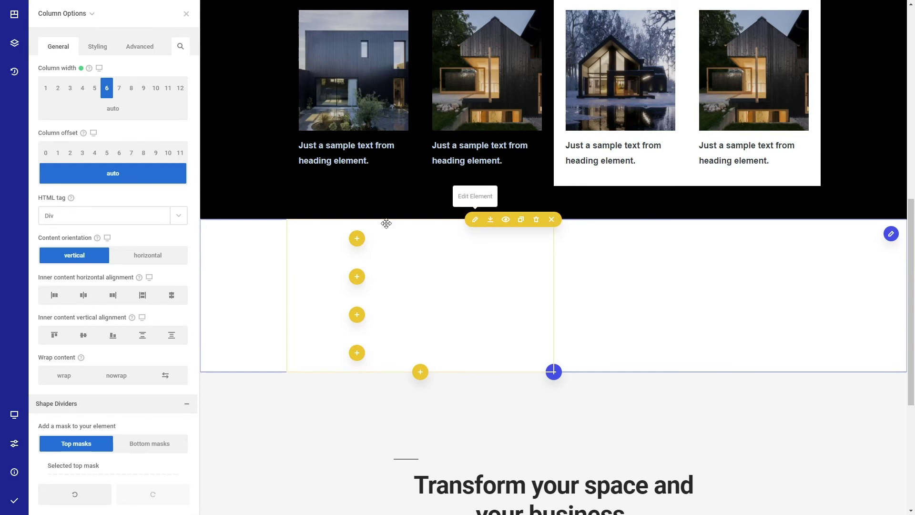
left_click(143, 256)
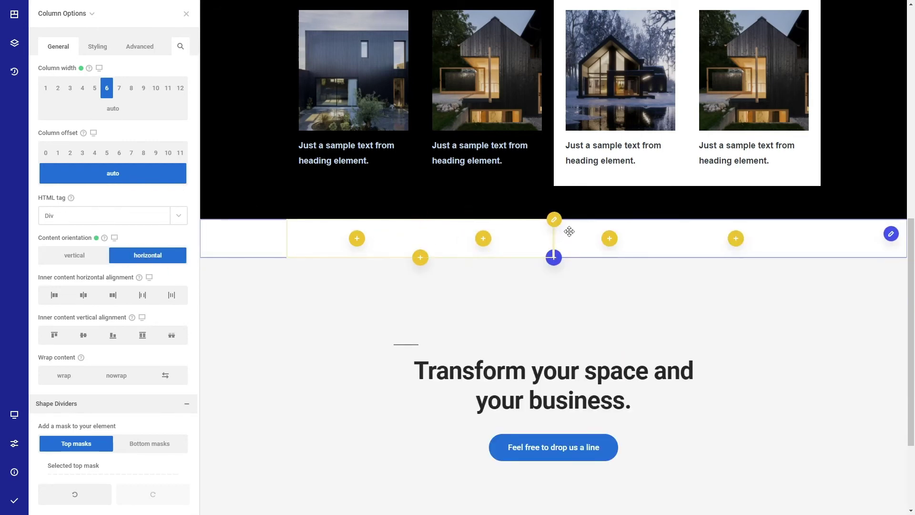
left_click_drag(846, 226, 843, 265)
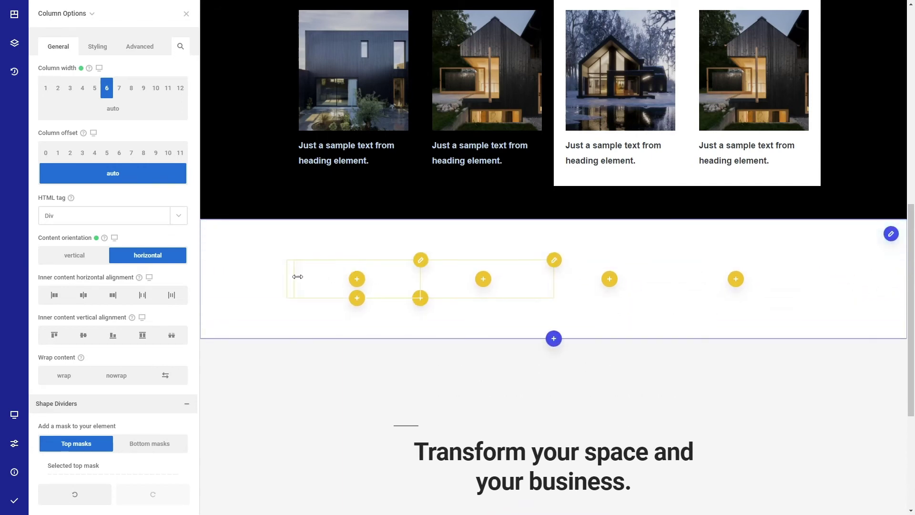
Give the new row's left column a black background.
right_click(286, 349)
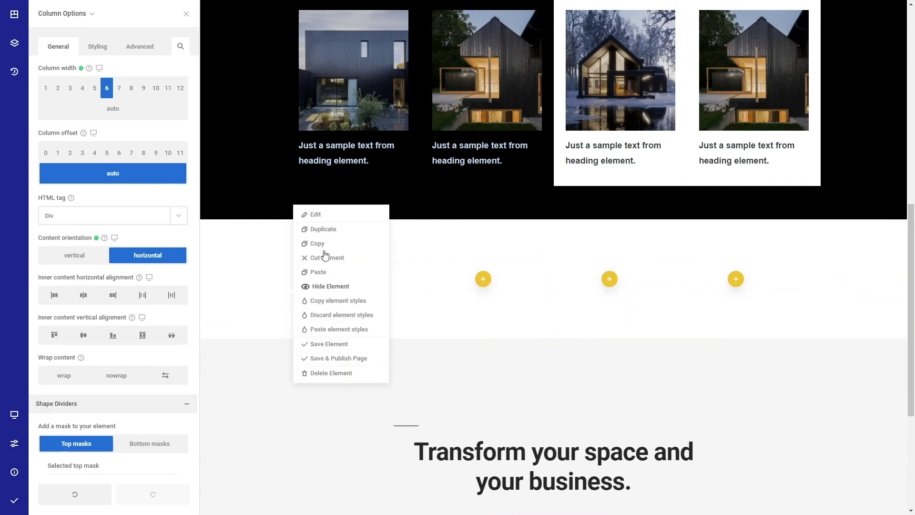
left_click(321, 213)
left_click(98, 46)
left_click(141, 81)
left_click(127, 128)
left_click(140, 160)
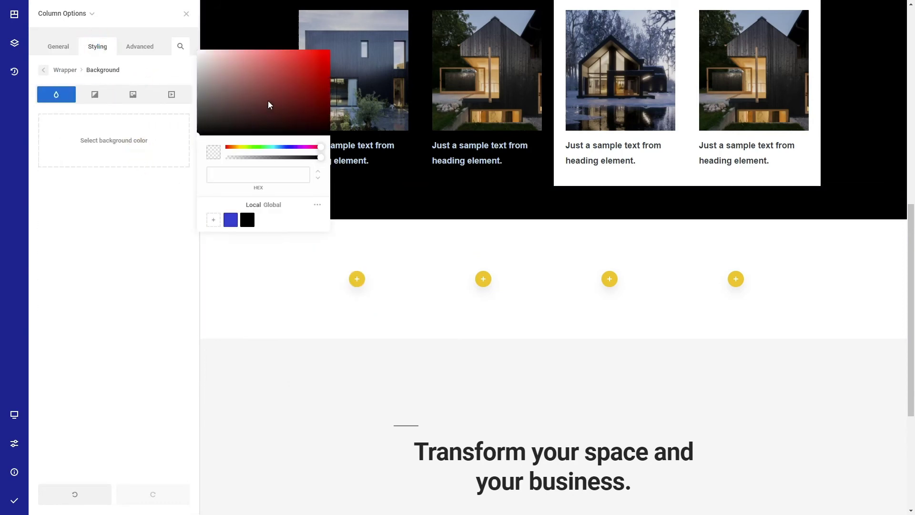
left_click_drag(266, 104, 200, 134)
left_click(139, 190)
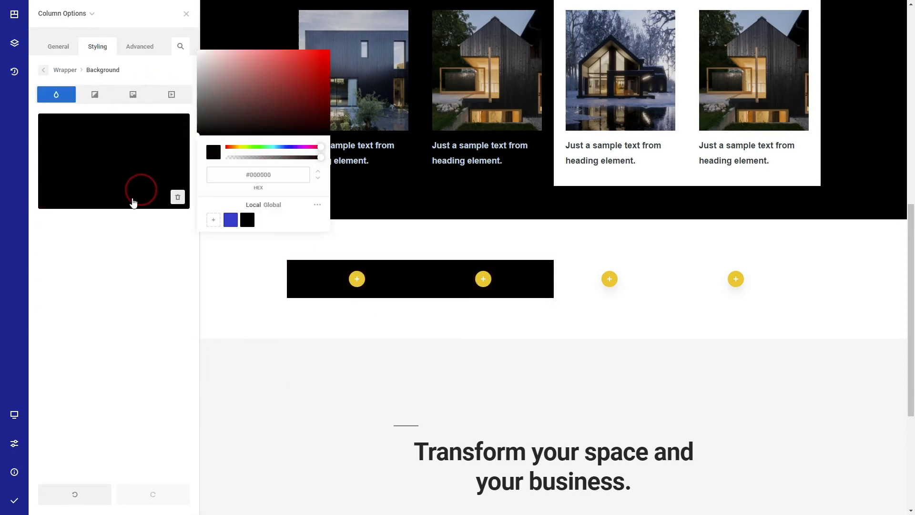
Set the column's top and bottom padding to 30px.
left_click(44, 70)
left_click(101, 219)
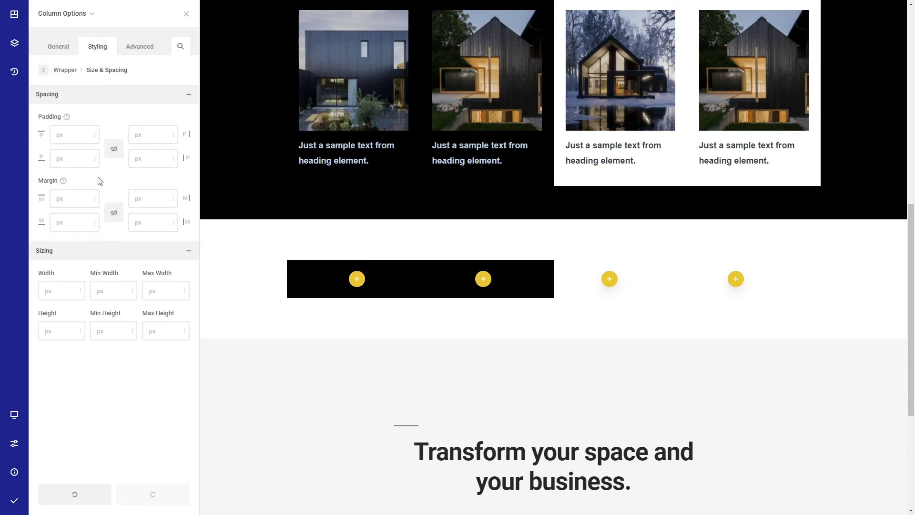
left_click_drag(80, 138, 82, 126)
left_click(83, 155)
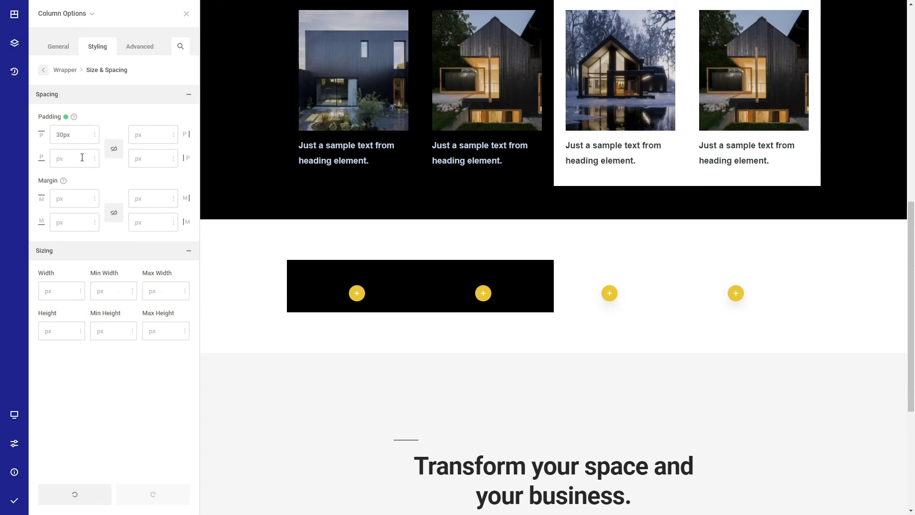
type("30px")
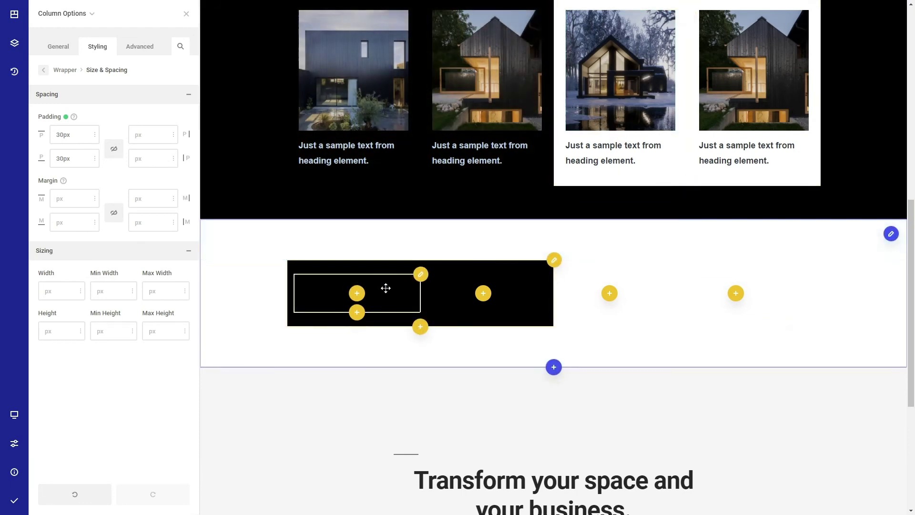
Paste a house image into each of the four columns and place a heading under each one.
key("ctrl+v")
key("ctrl+v")
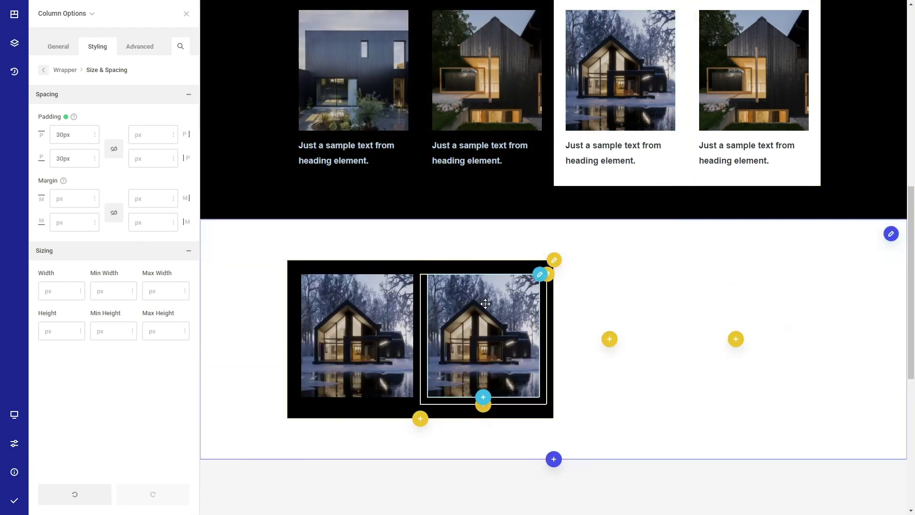
key("ctrl+v")
key("ctrl+v")
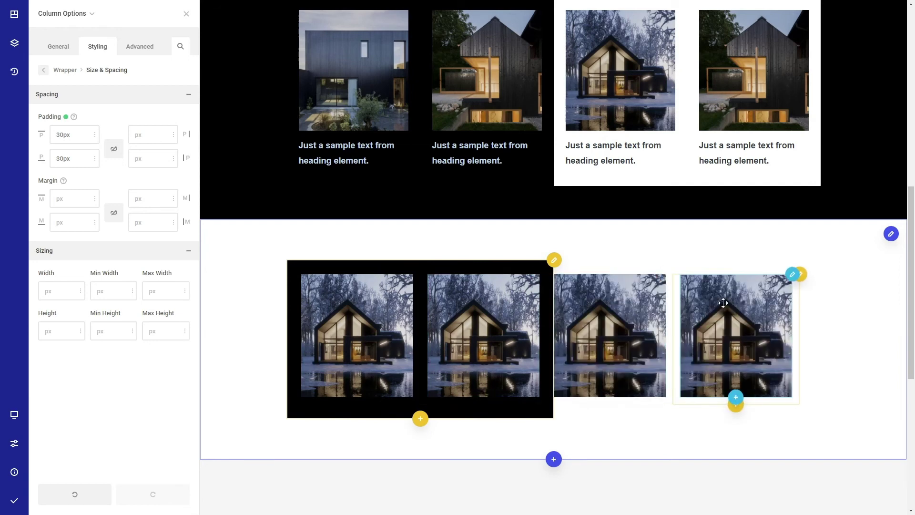
left_click_drag(575, 220, 628, 384)
left_click_drag(804, 143, 806, 147)
left_click_drag(752, 265, 738, 393)
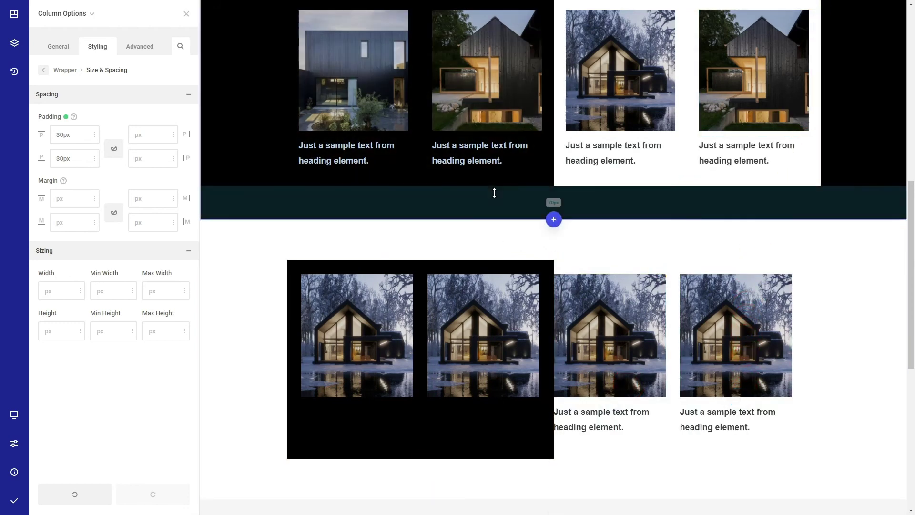
left_click_drag(676, 141, 459, 409)
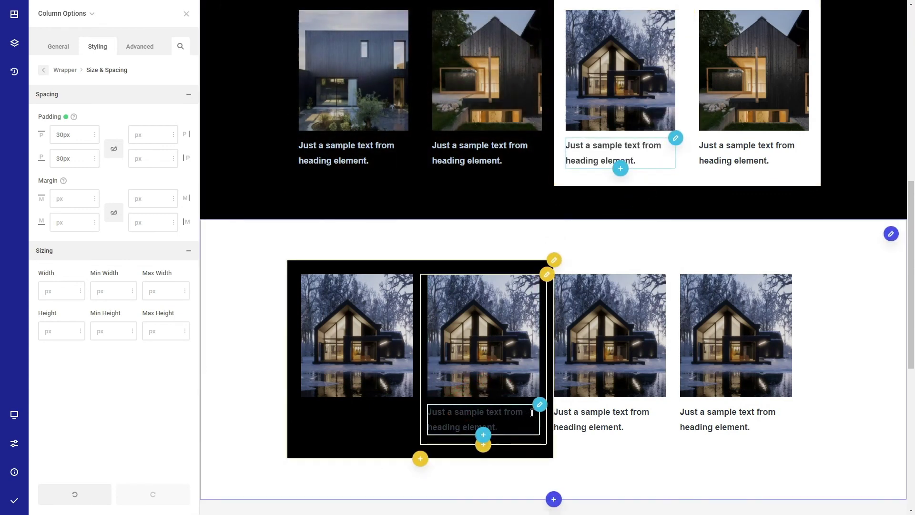
left_click_drag(538, 407, 362, 395)
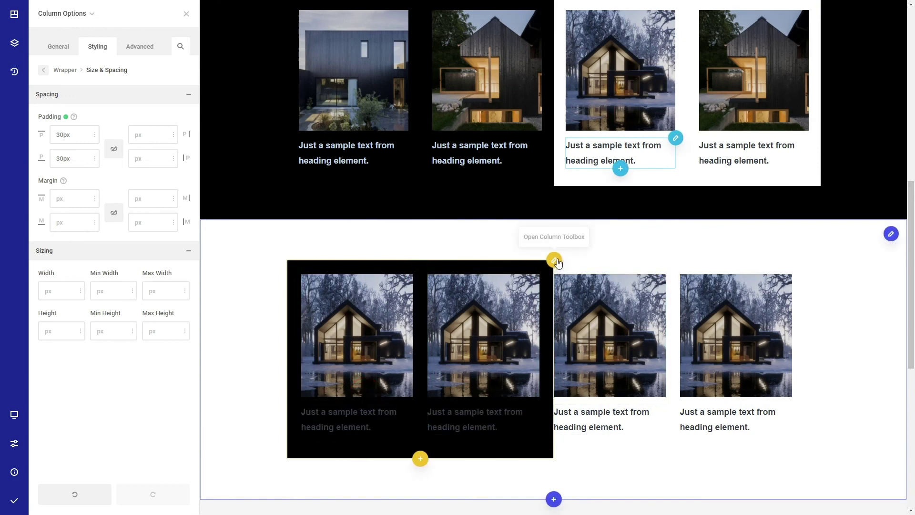
Enter 0px for the black column's left/right padding and choose Large (25px) as the lower section's column gap.
left_click(158, 136)
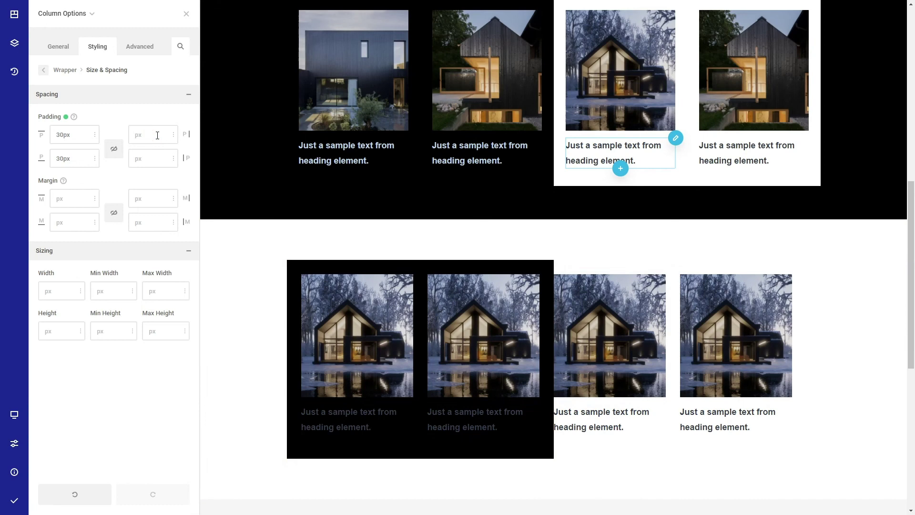
type("0")
type("0")
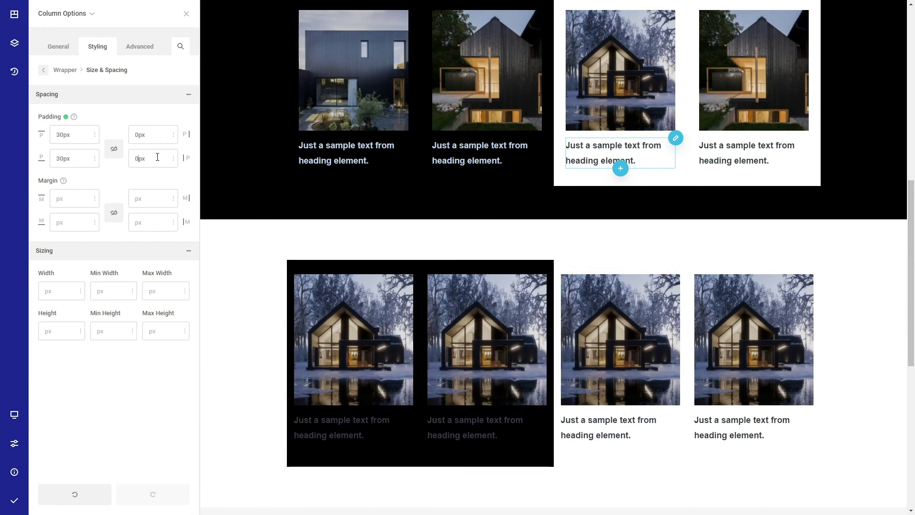
left_click(872, 354)
left_click(88, 170)
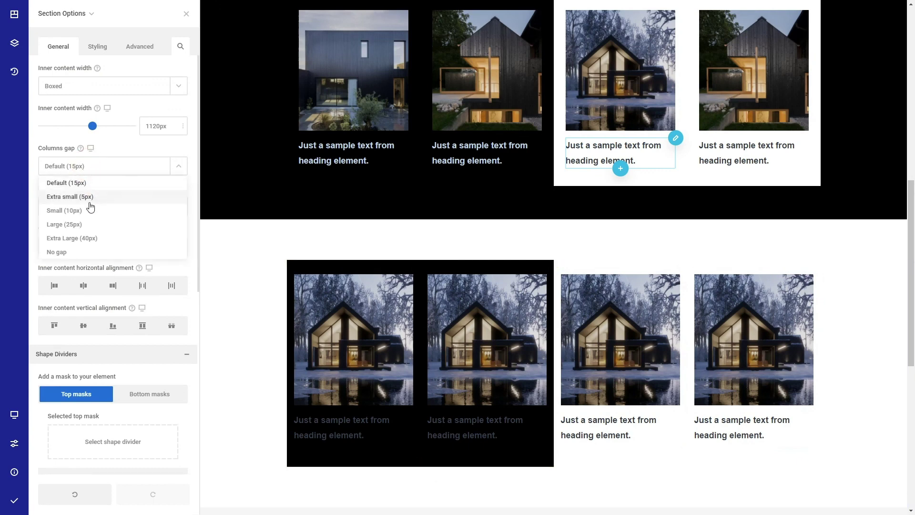
left_click(75, 221)
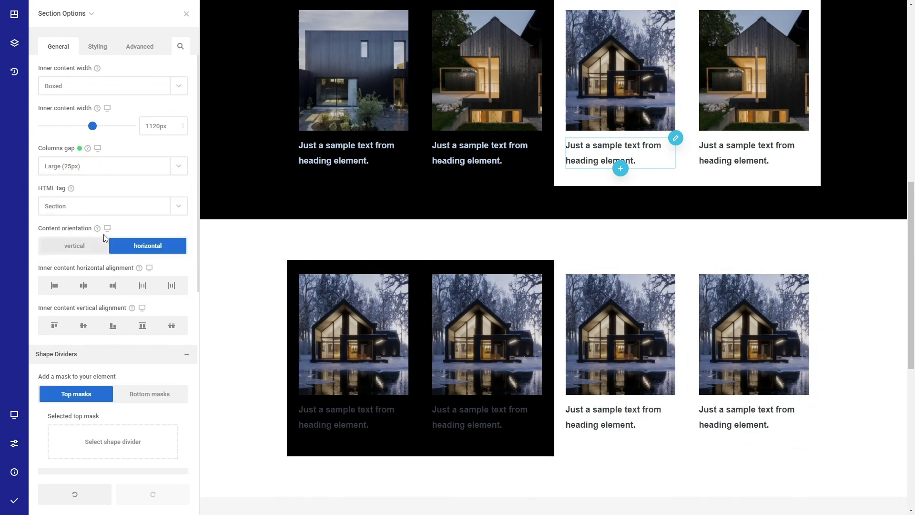
left_click(186, 17)
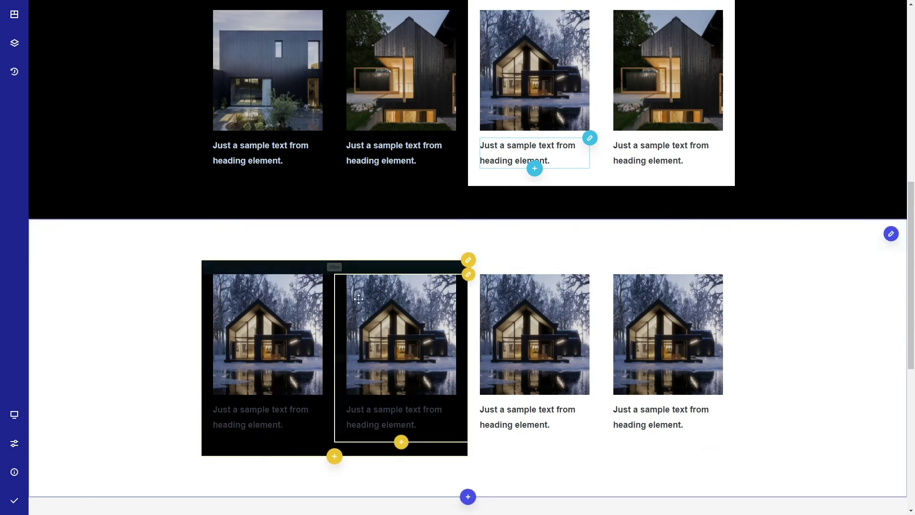
Align the black column's inner content to the end and give it a column offset of 6.
left_click(439, 266)
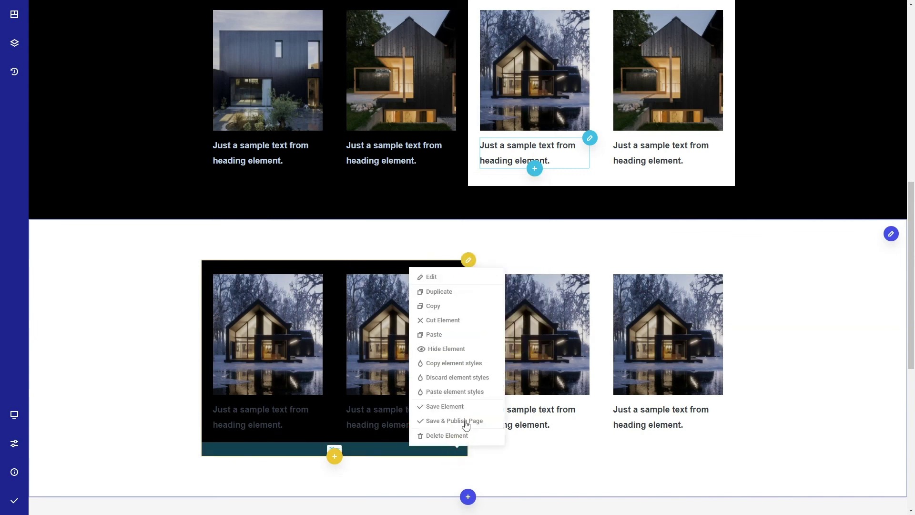
left_click(444, 275)
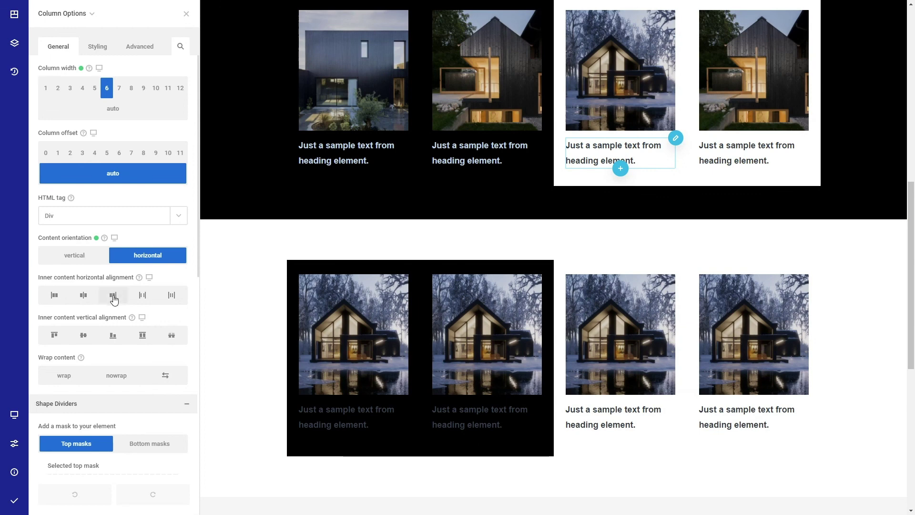
left_click(113, 296)
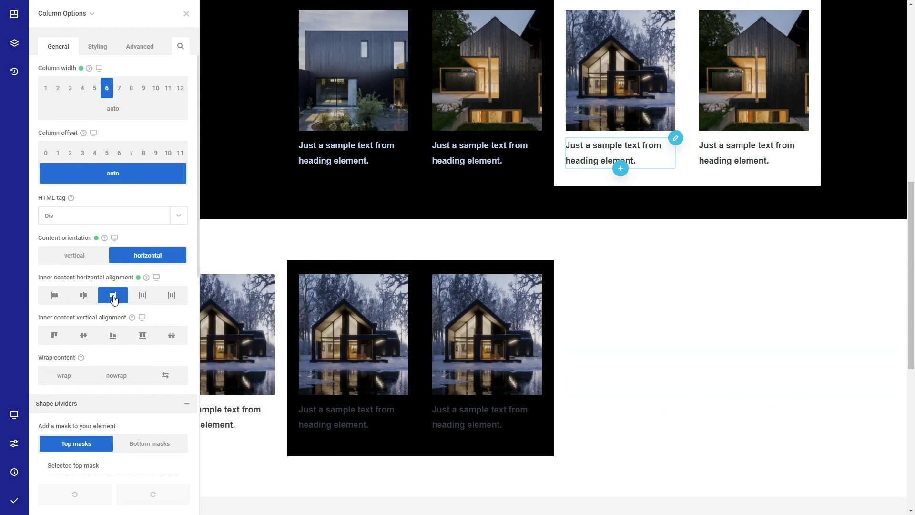
left_click(119, 154)
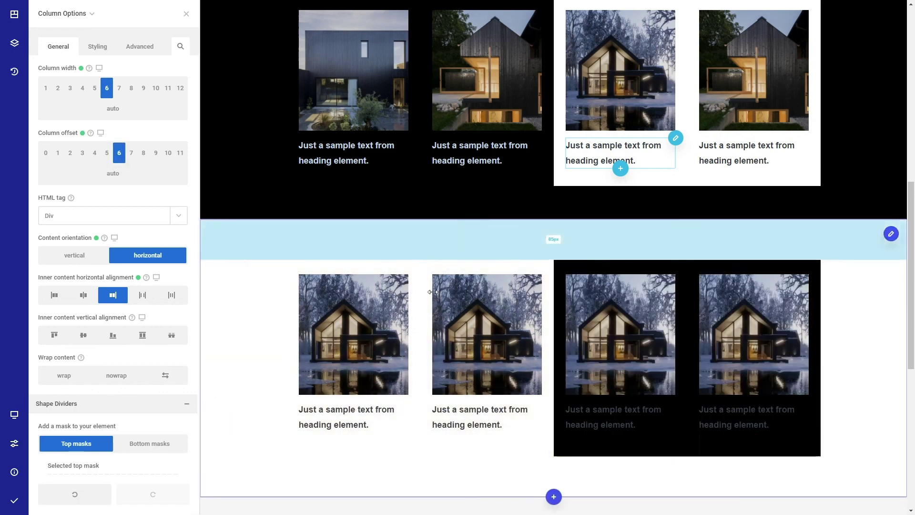
Close Column Options and scroll back up to the nested-column section with the large house image.
left_click(186, 14)
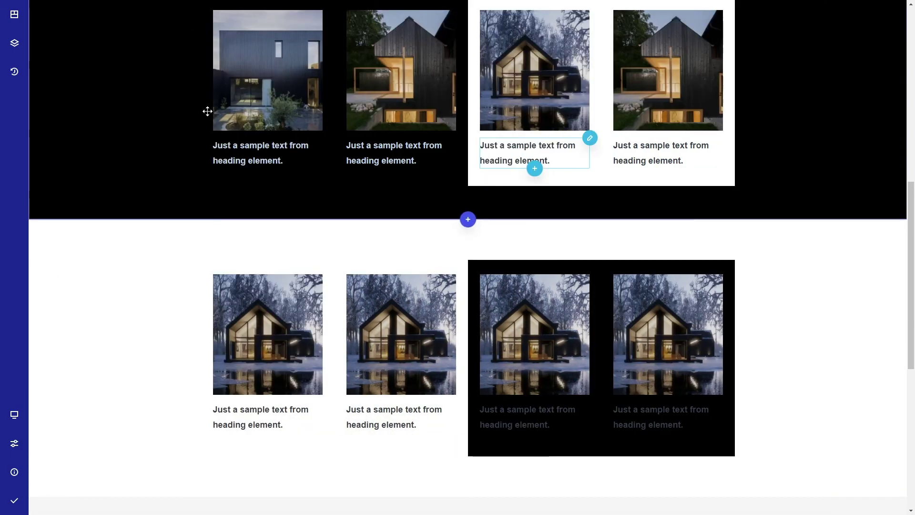
scroll(438, 362, "up", 5)
scroll(439, 361, "up", 5)
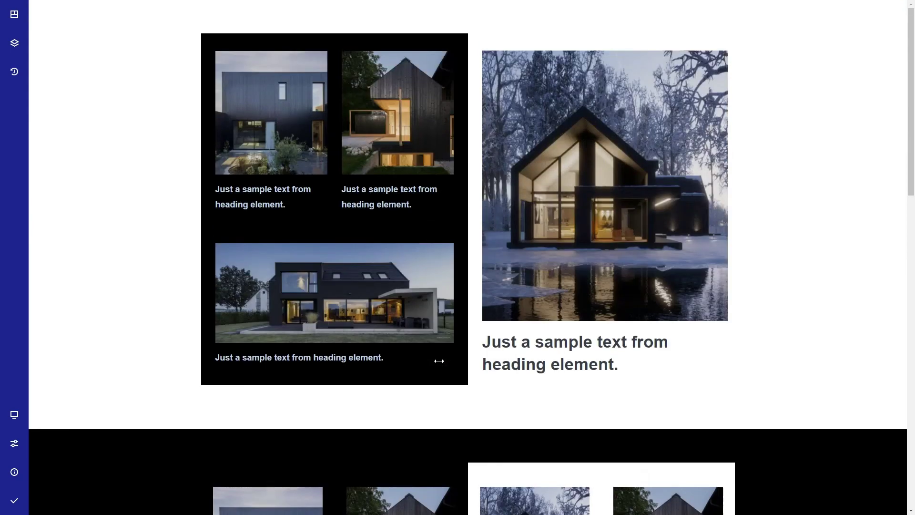
scroll(439, 361, "down", 6)
scroll(436, 361, "up", 6)
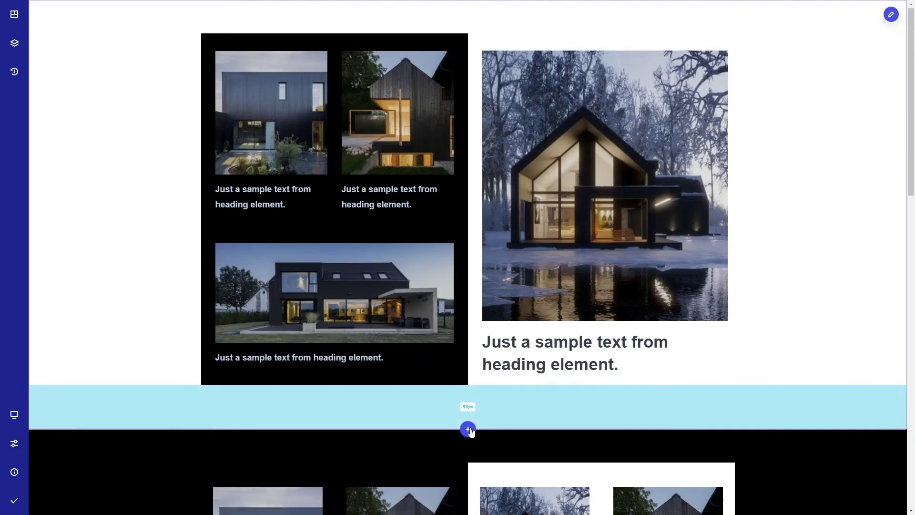